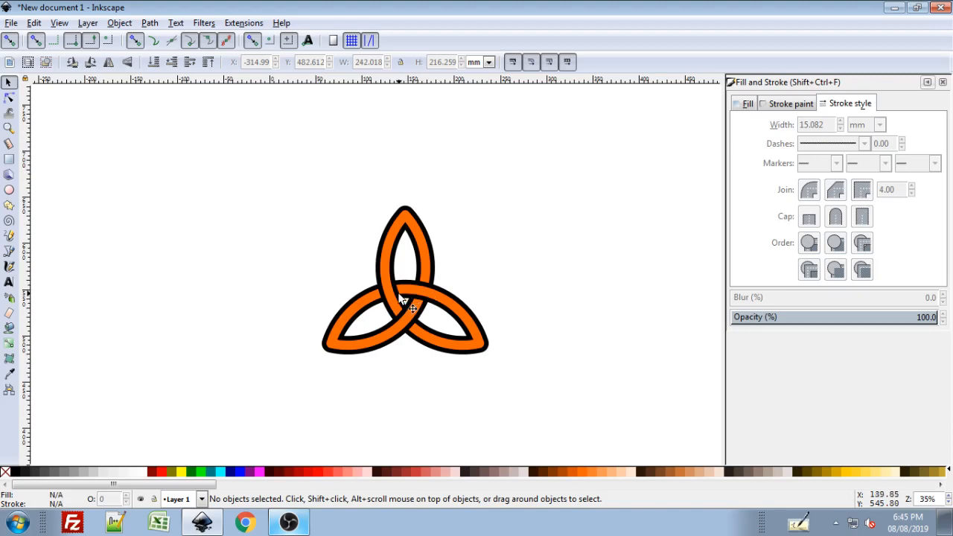
Step: Draw a circle with a radius of about 75 mm in the empty area beside the finished knot and remove its fill
mouse_move(398, 294)
mouse_down()
mouse_move(532, 278)
mouse_move(761, 291)
mouse_up()
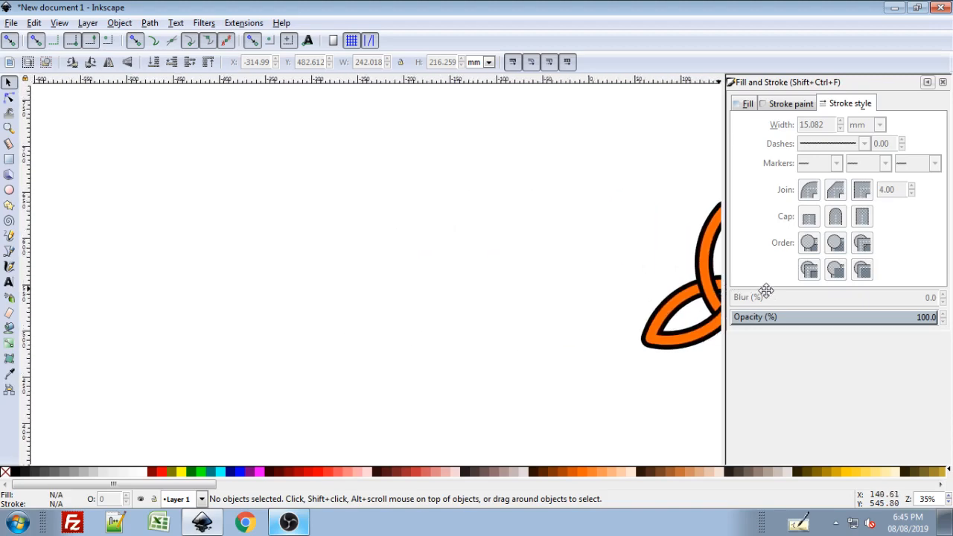
click(10, 192)
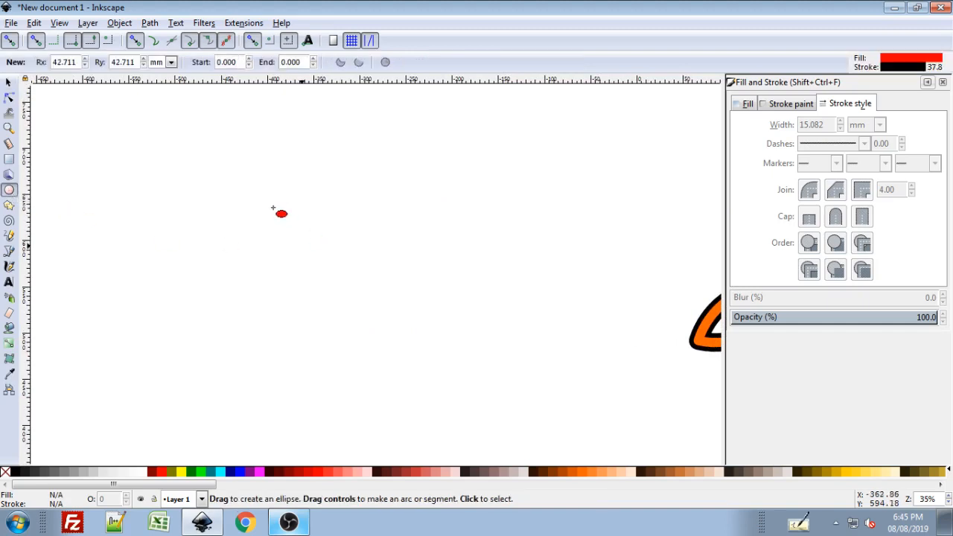
mouse_move(331, 273)
mouse_down()
mouse_move(419, 347)
mouse_move(409, 342)
mouse_up()
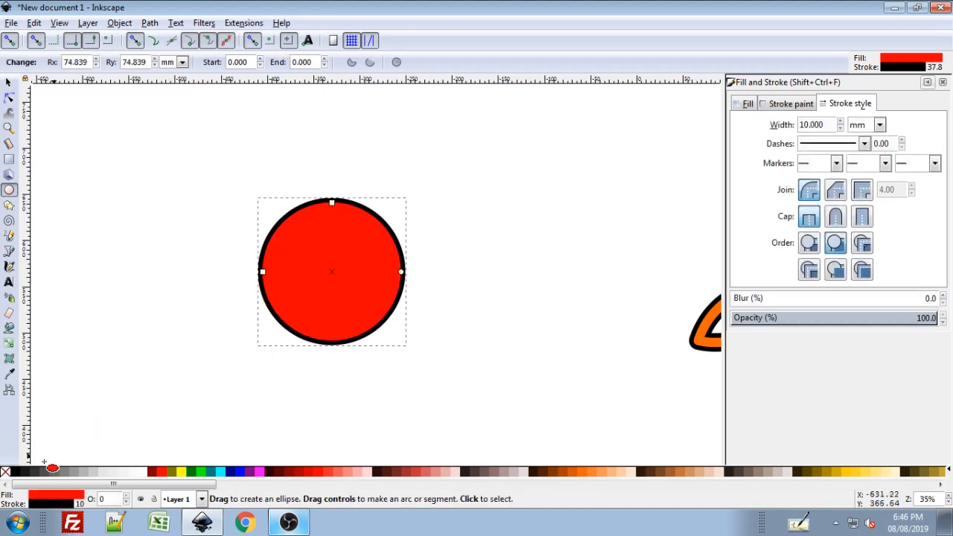
click(5, 472)
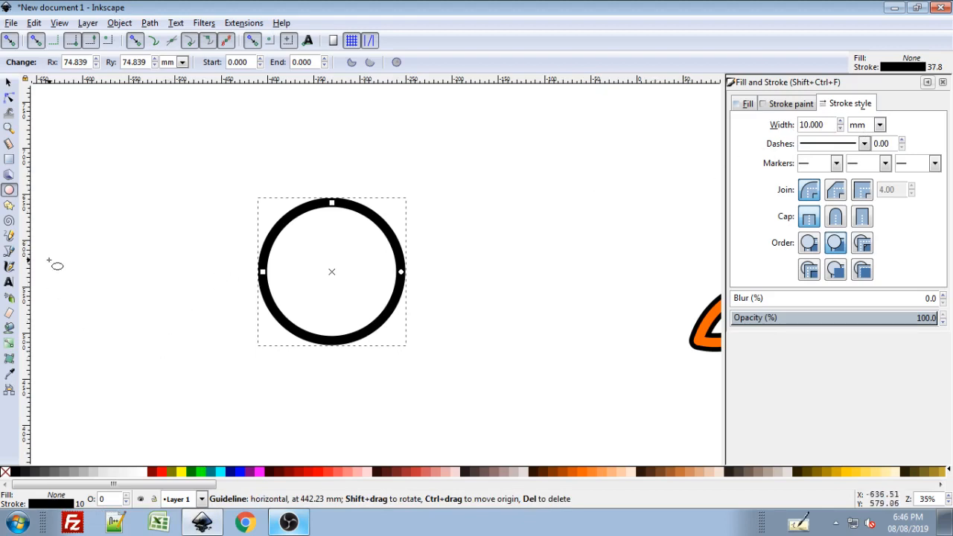
Step: Draw a straight horizontal line about 254 mm long across the circle's lower half and shift it slightly up and left
click(9, 255)
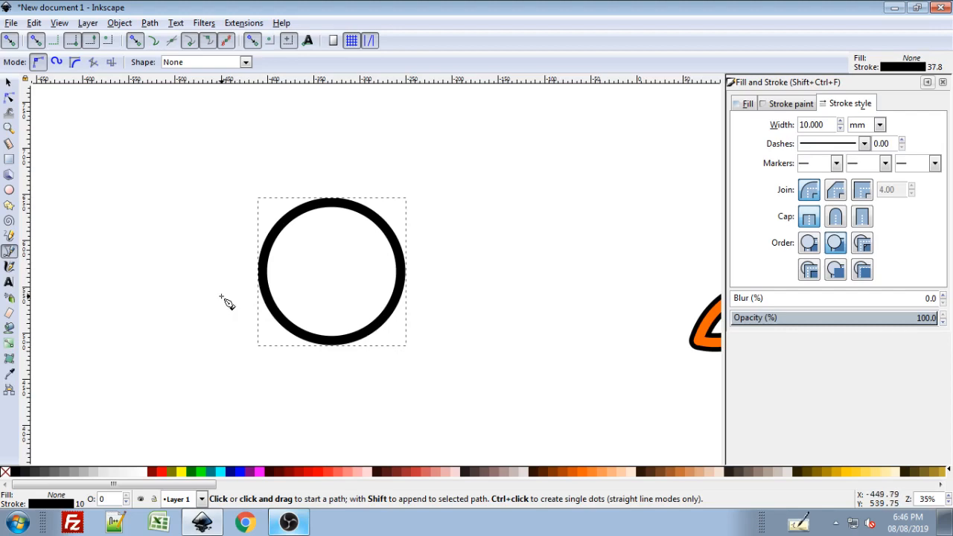
click(221, 297)
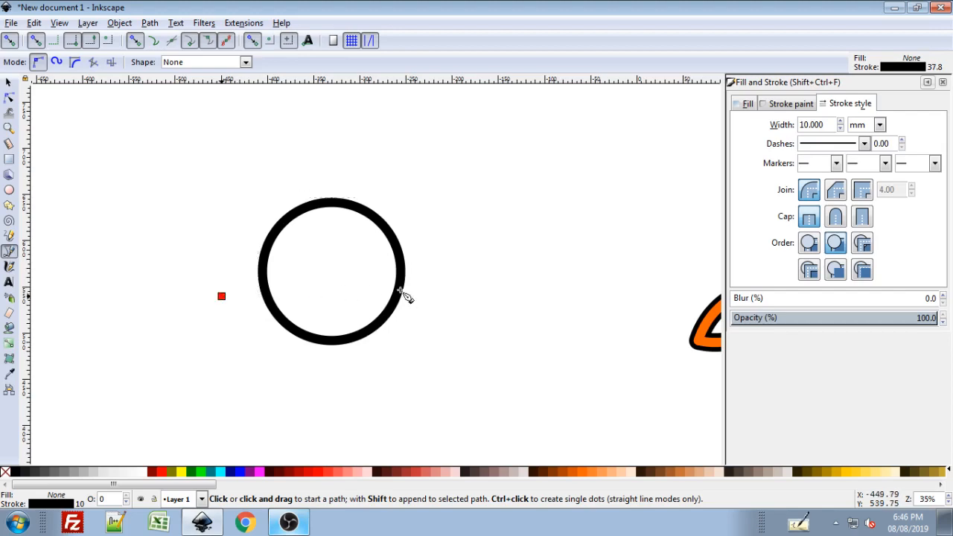
click(456, 296)
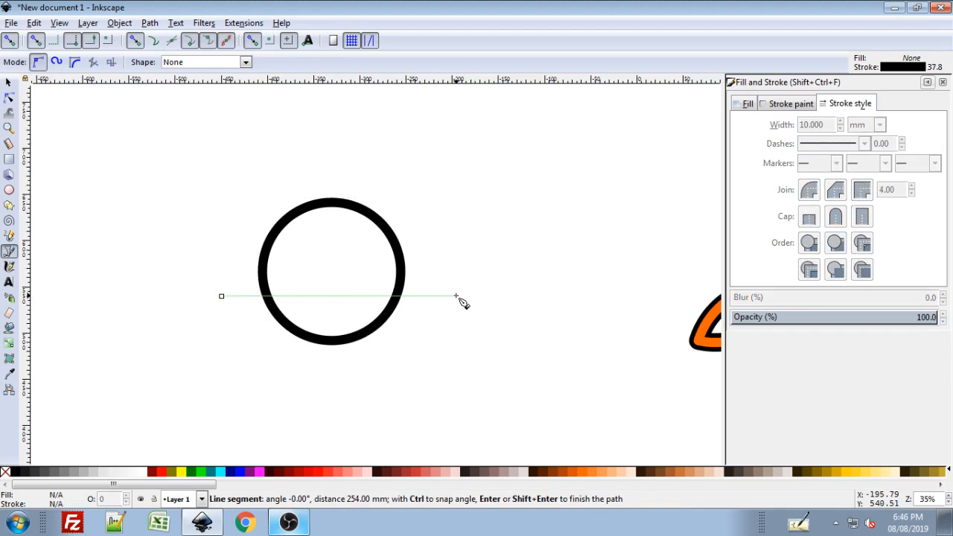
key(Return)
key(s)
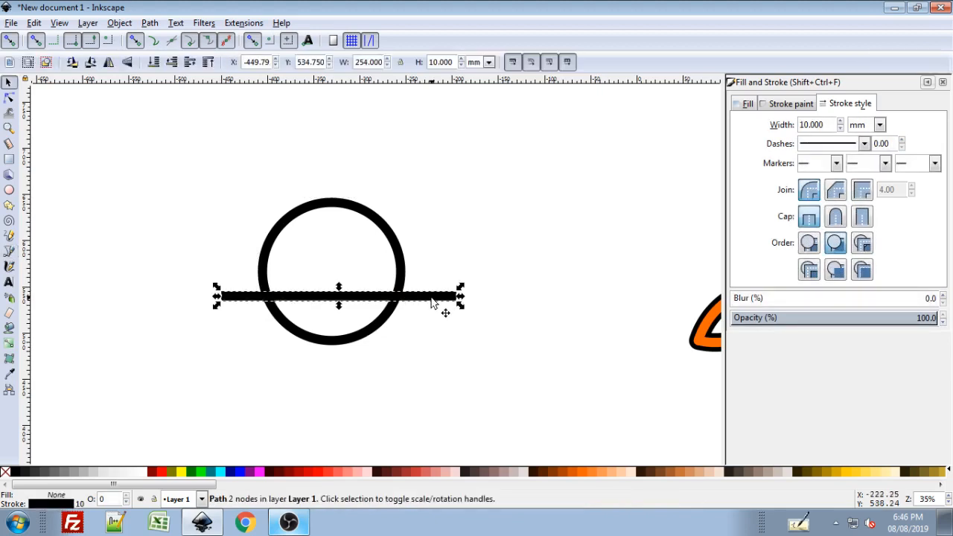
drag(429, 301, 416, 293)
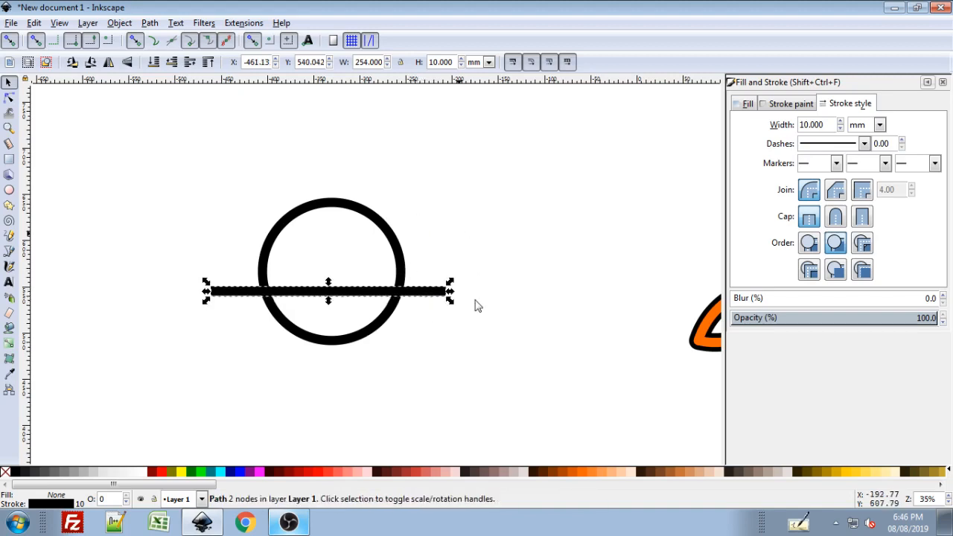
Step: Cut the circle's path with the horizontal line and delete the larger upper arc
drag(135, 138, 485, 389)
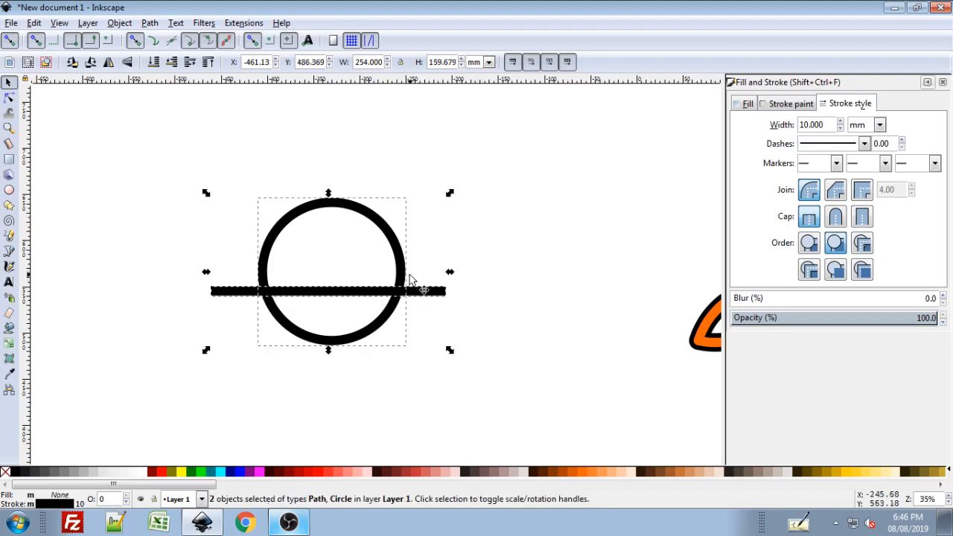
click(150, 23)
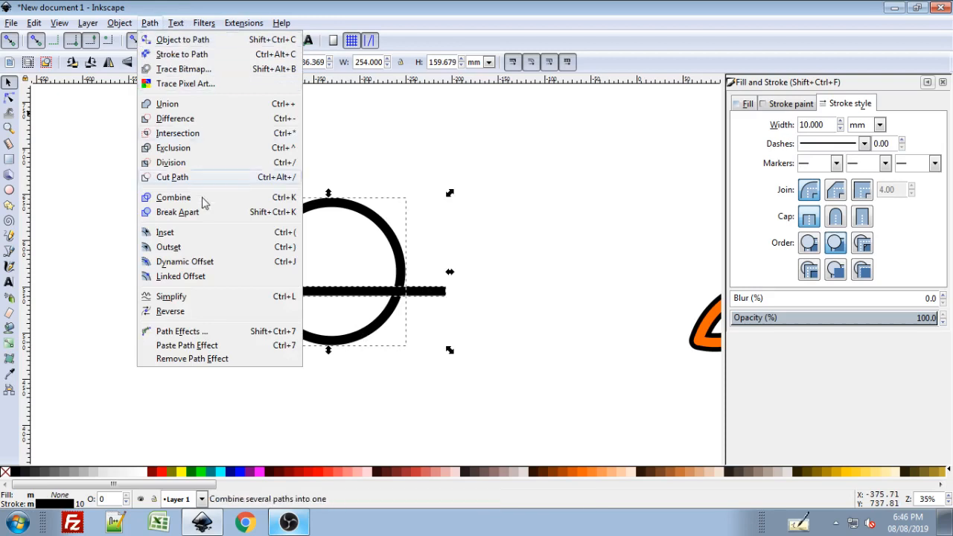
click(179, 183)
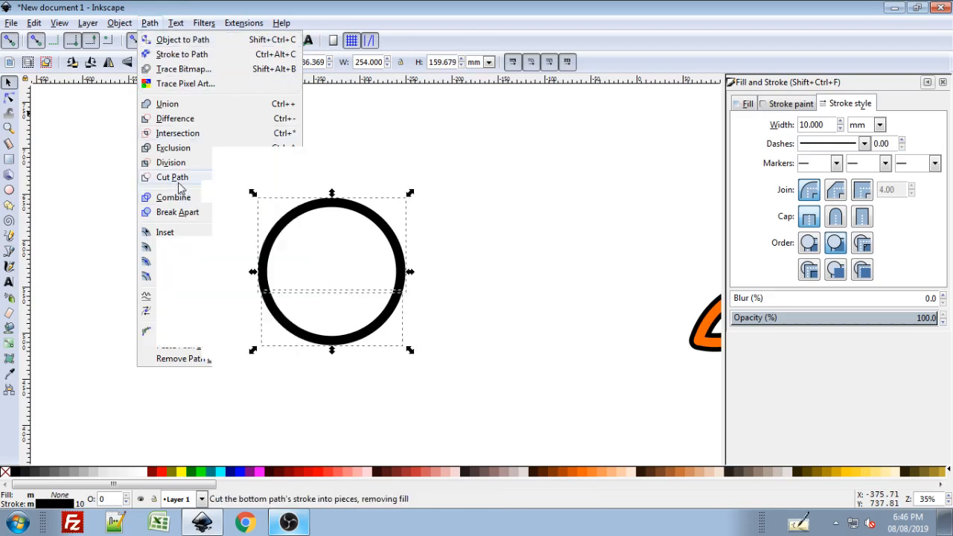
click(507, 211)
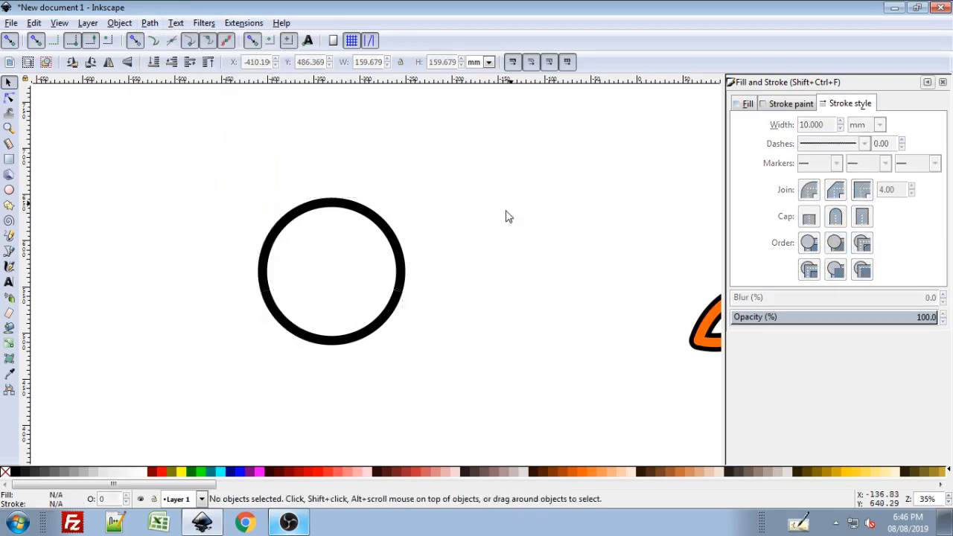
click(367, 222)
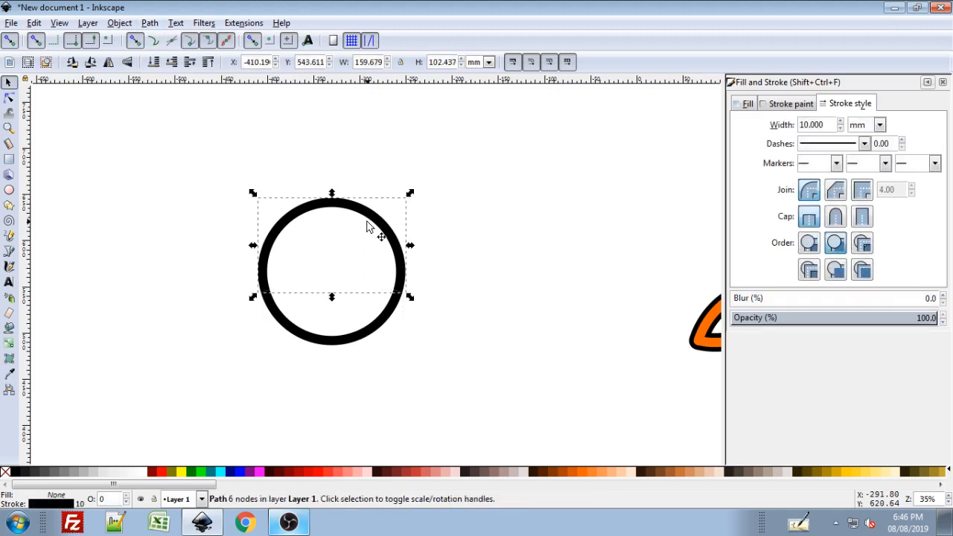
key(Delete)
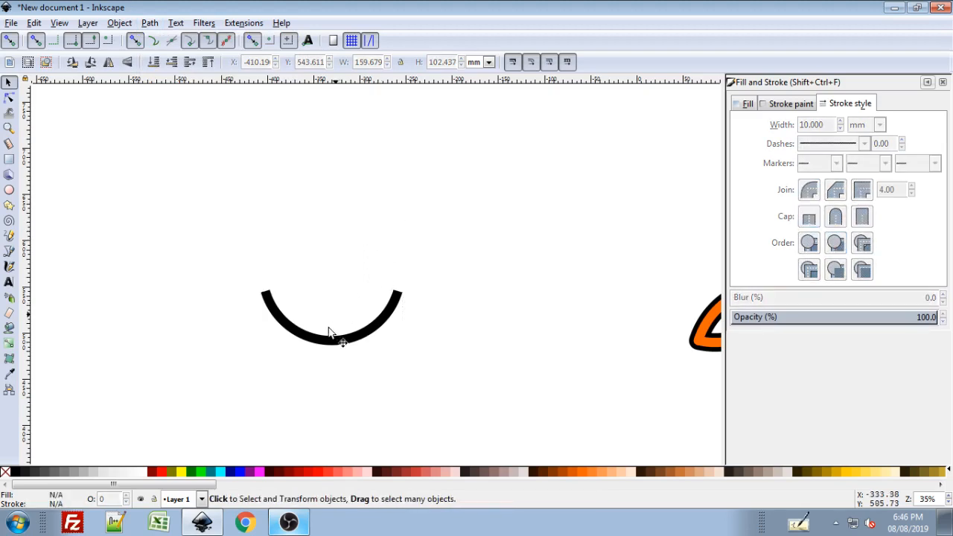
Step: Move the remaining arc up and to the left, and switch the display mode to Outline
drag(333, 343, 288, 303)
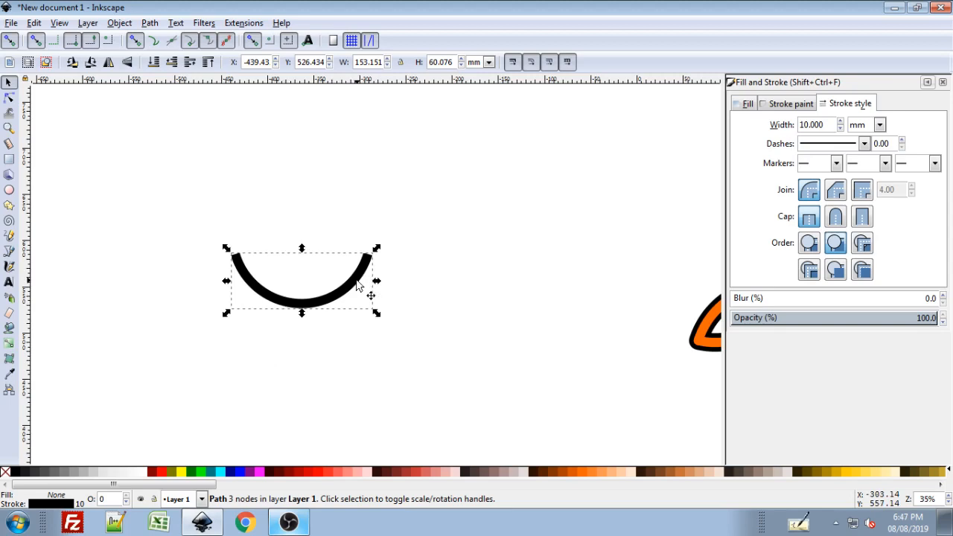
click(60, 27)
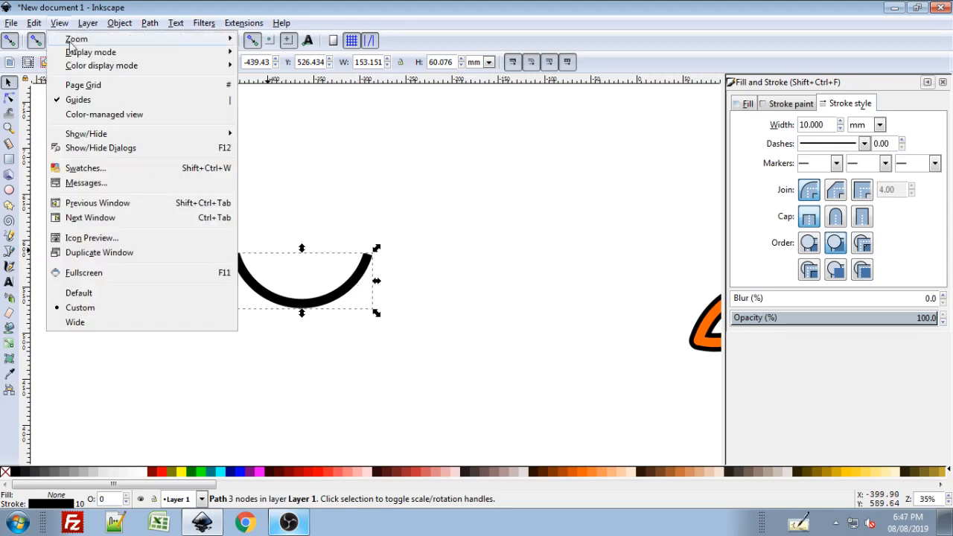
mouse_move(89, 53)
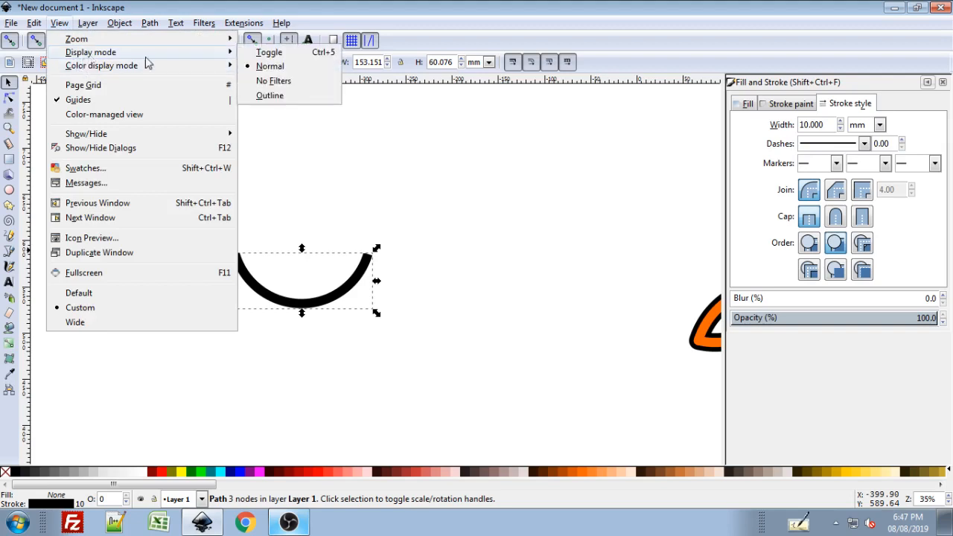
click(290, 101)
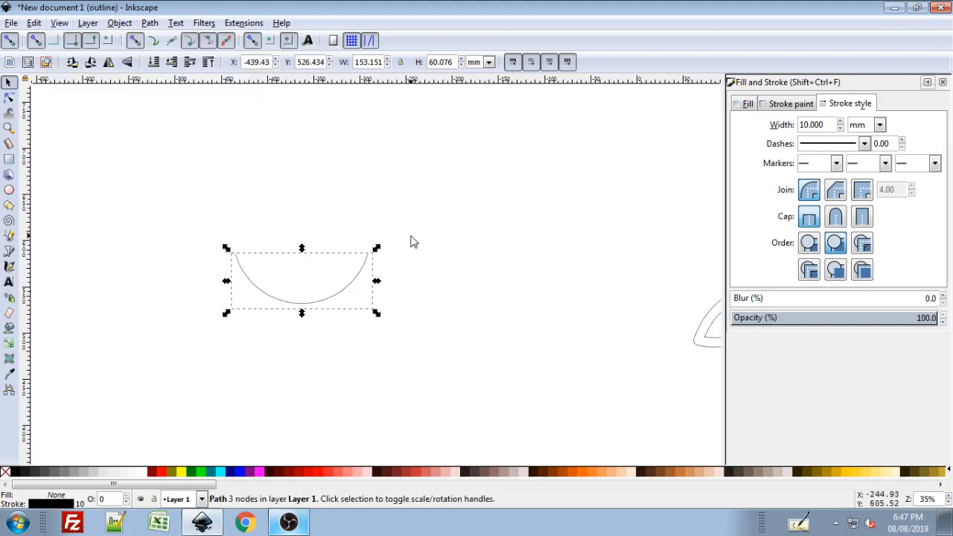
Step: Place the arc's rotation center exactly on its left end node
click(350, 285)
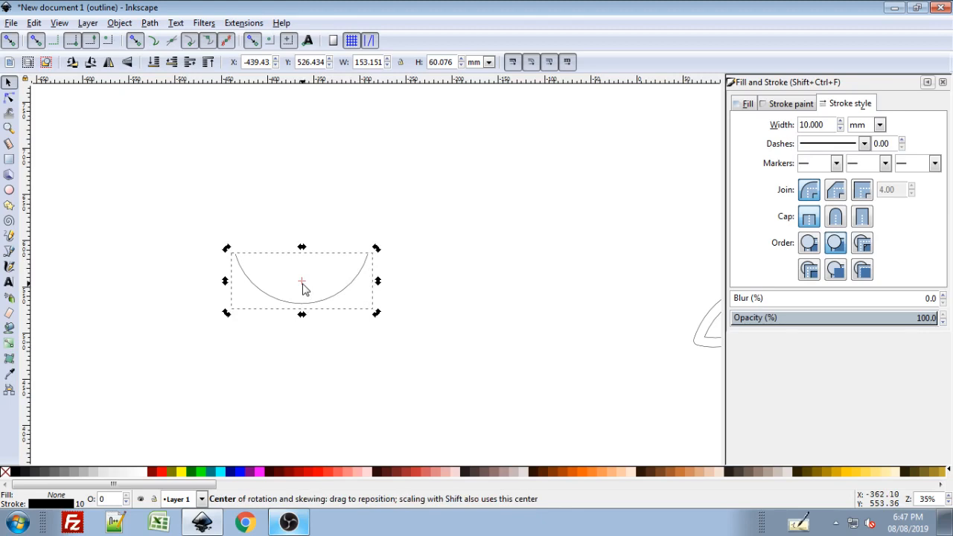
drag(303, 284, 236, 258)
scroll(237, 259, up, 5)
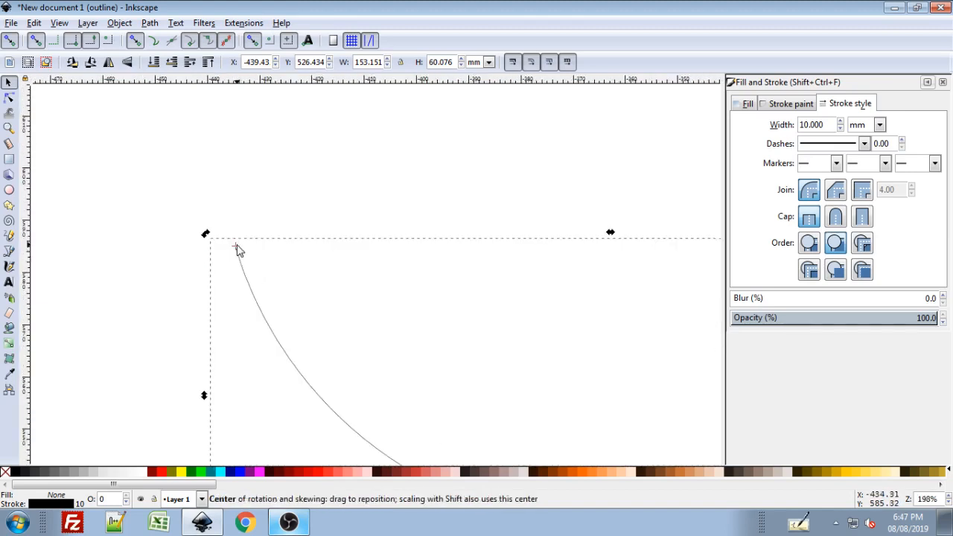
scroll(235, 246, down, 3)
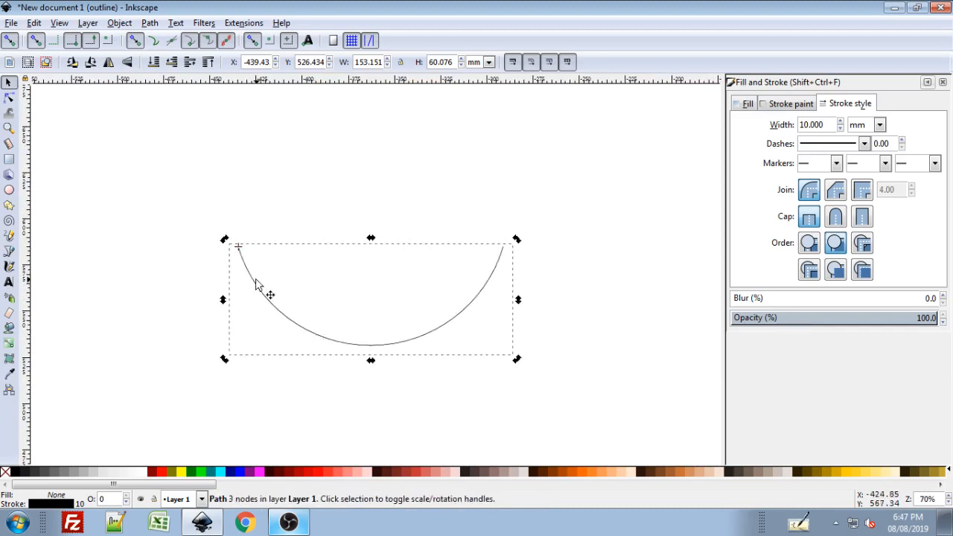
Step: Duplicate the arc, snap the copy's left end to the original's right end node, and rotate the copy 120° clockwise about that node
drag(270, 289, 492, 247)
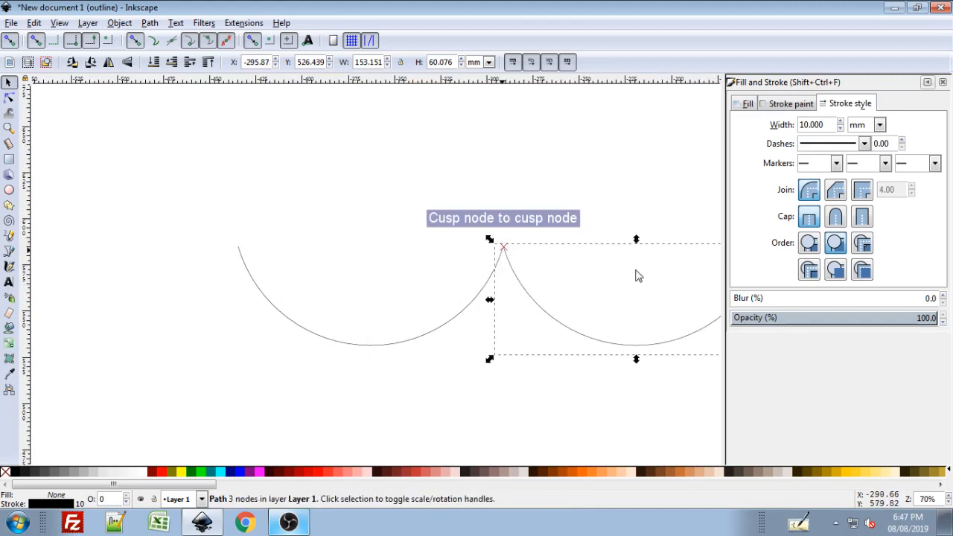
scroll(505, 266, right, 4)
scroll(503, 266, right, 1)
ctrl+scroll(500, 282, down, 2)
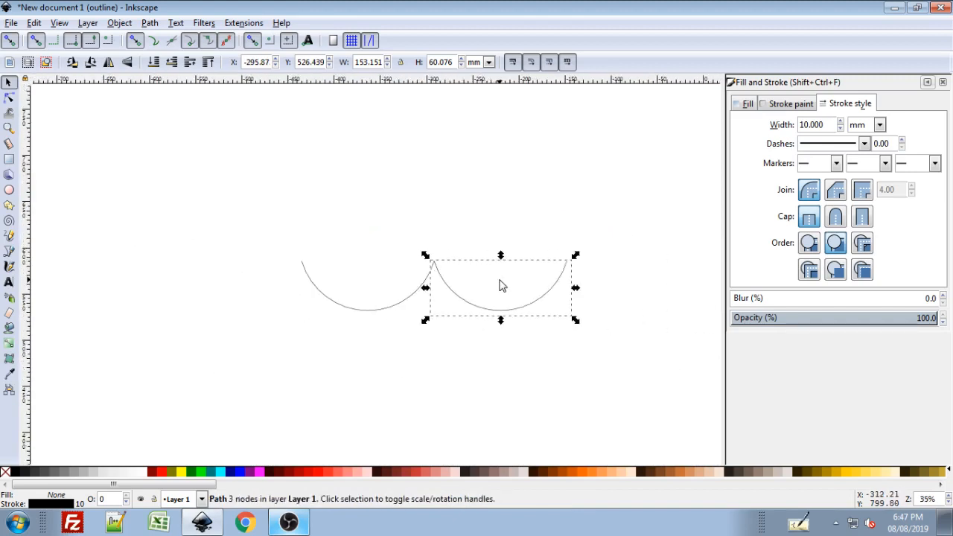
click(556, 297)
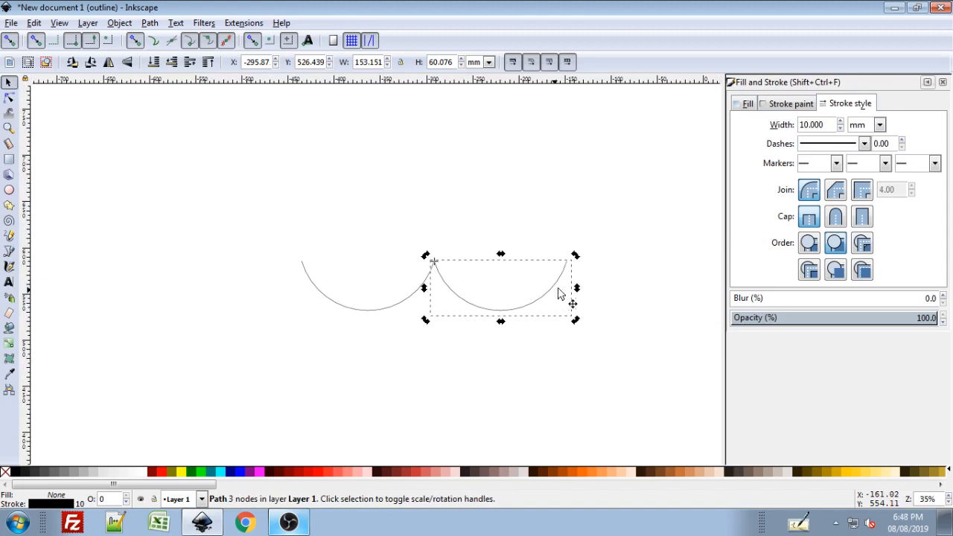
drag(574, 265, 460, 237)
drag(432, 165, 389, 379)
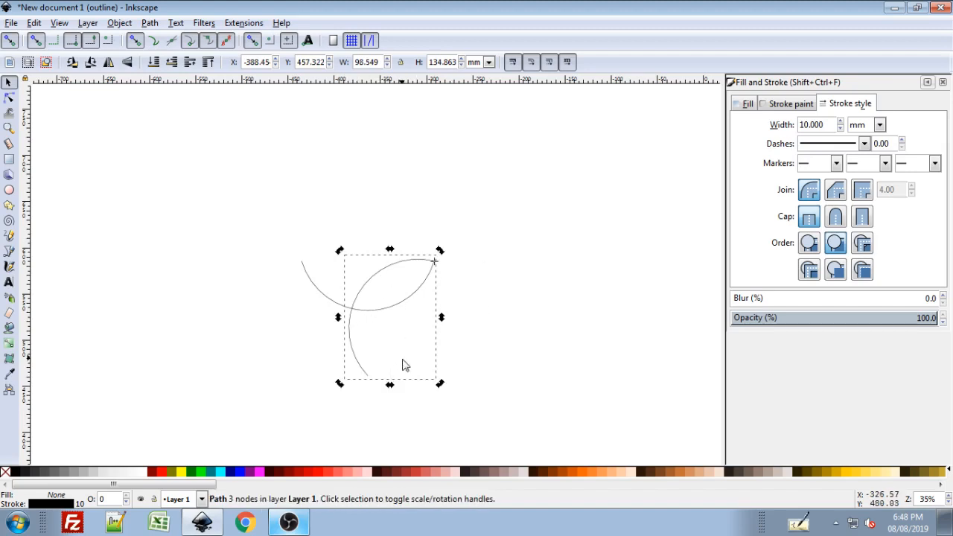
Step: Duplicate the rotated arc, snap the copy to its lower end node, and rotate it 120° clockwise to close the three-leaf figure
key(ctrl)
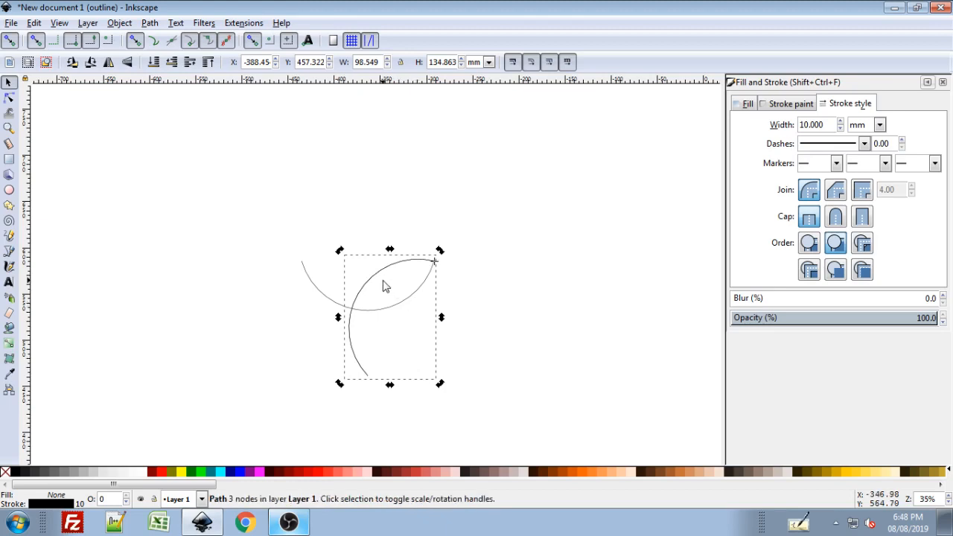
drag(411, 268, 346, 391)
drag(418, 376, 450, 295)
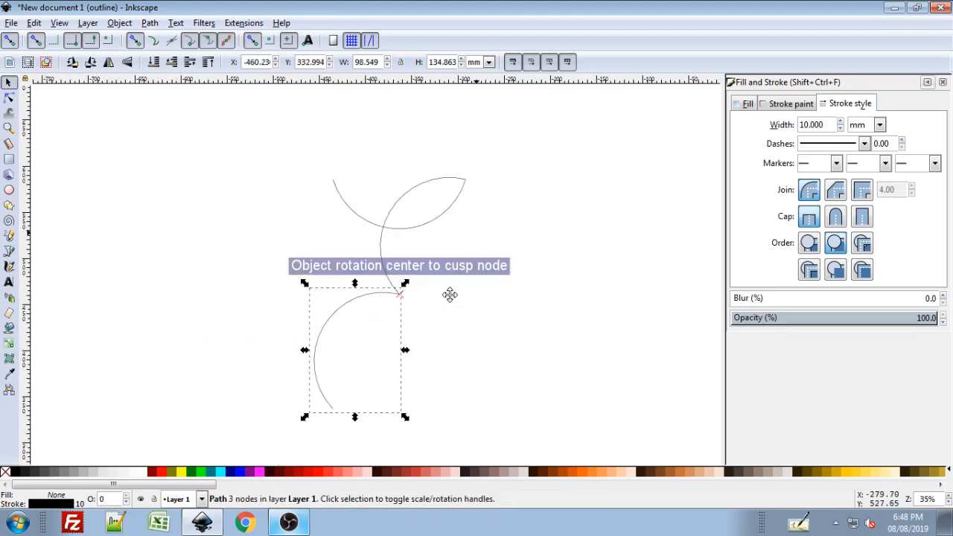
click(325, 395)
drag(404, 419, 293, 255)
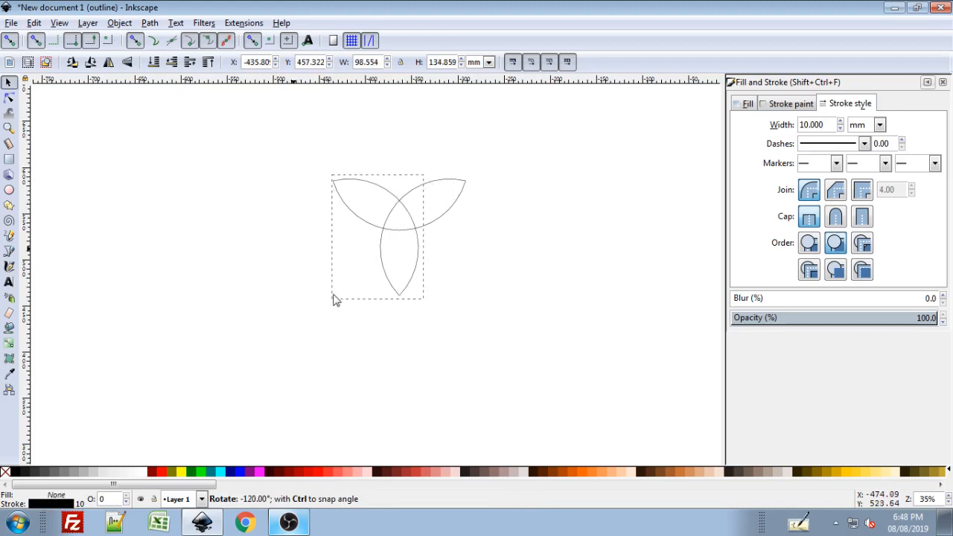
drag(334, 299, 334, 299)
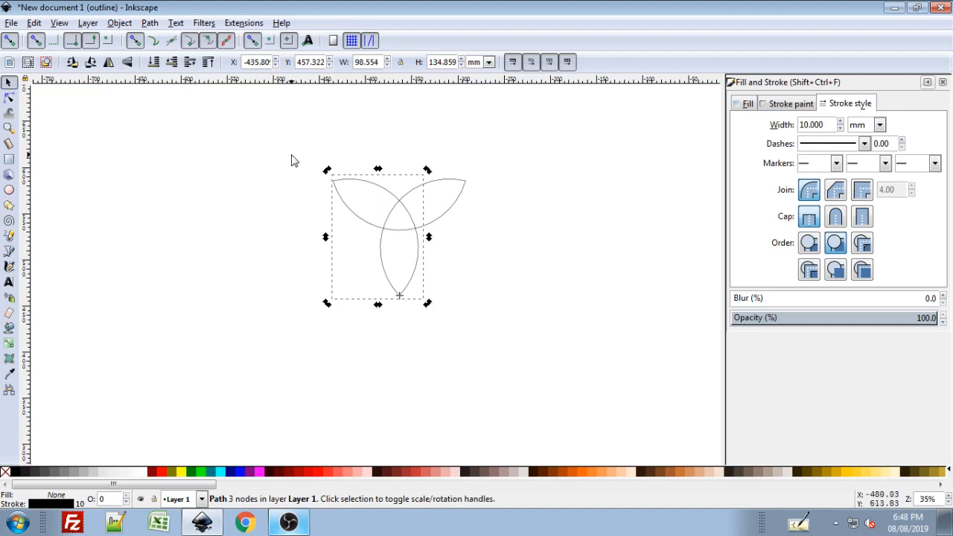
Step: Flip all three arcs vertically so the single leaf points upward, and deselect them
drag(283, 131, 484, 321)
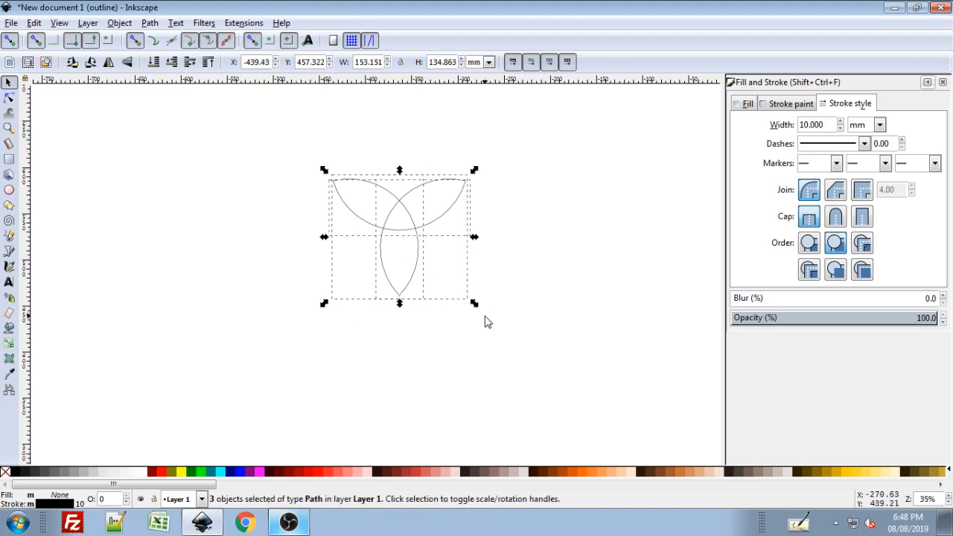
key(v)
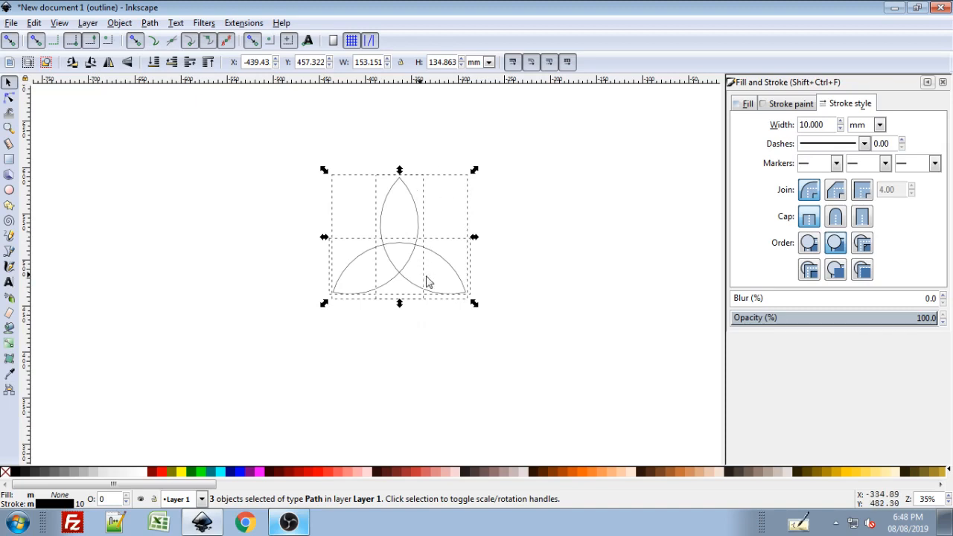
click(506, 281)
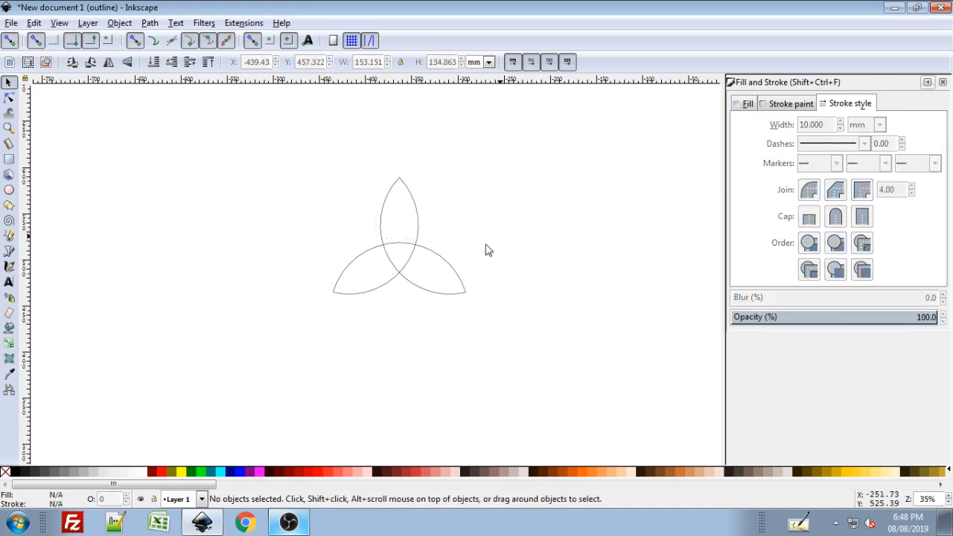
scroll(427, 293, up, 3)
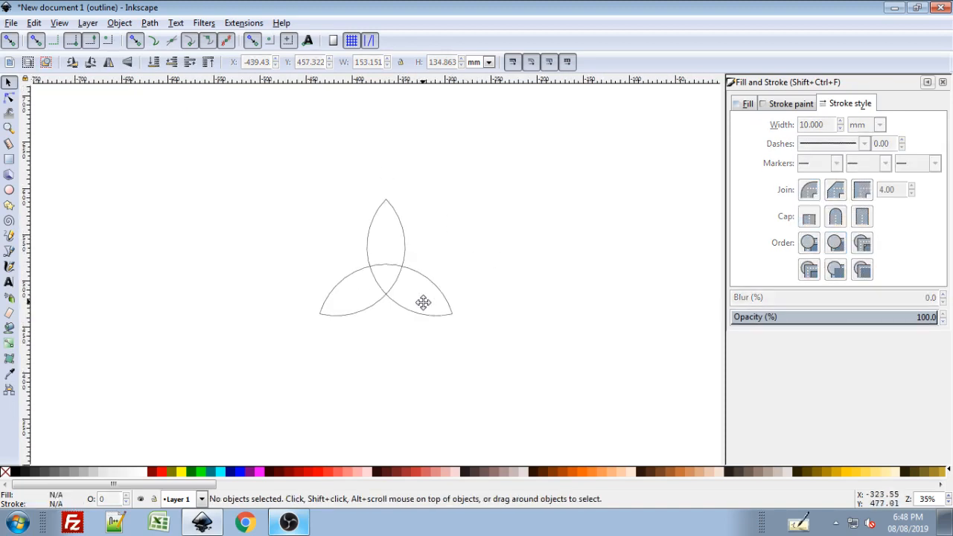
scroll(393, 291, up, 2)
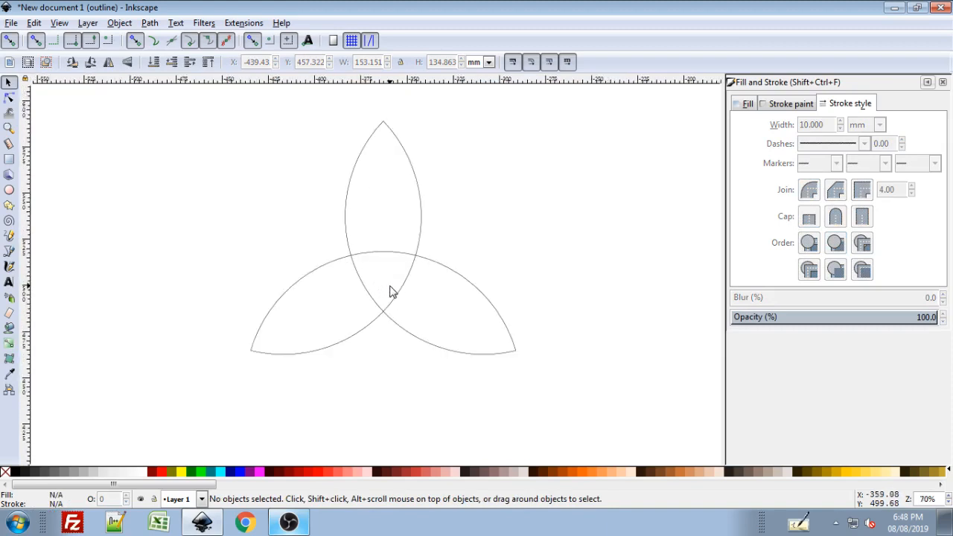
Step: Show the arcs in normal display mode, duplicate all three, and move the copy about 212 mm to the left of the original
scroll(391, 292, down, 1)
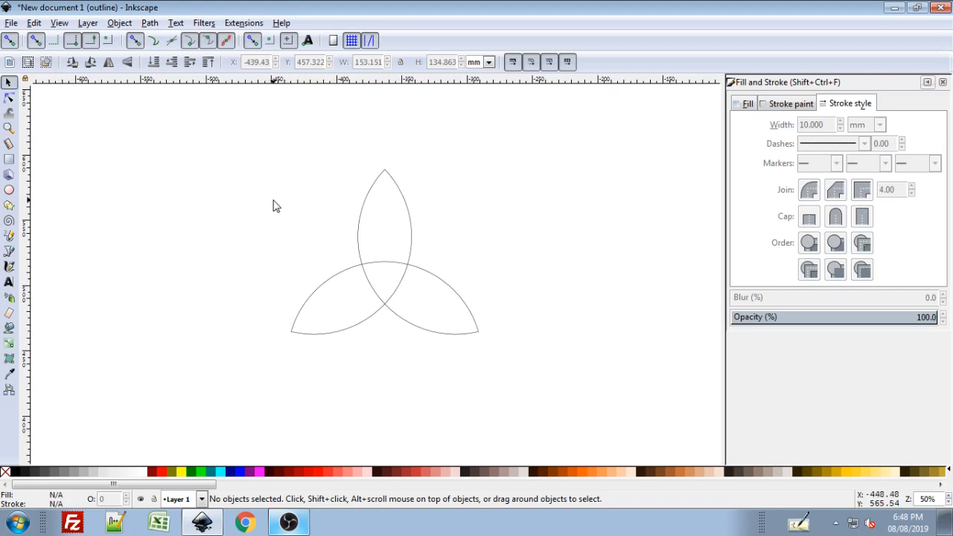
key(ctrl+KP_5)
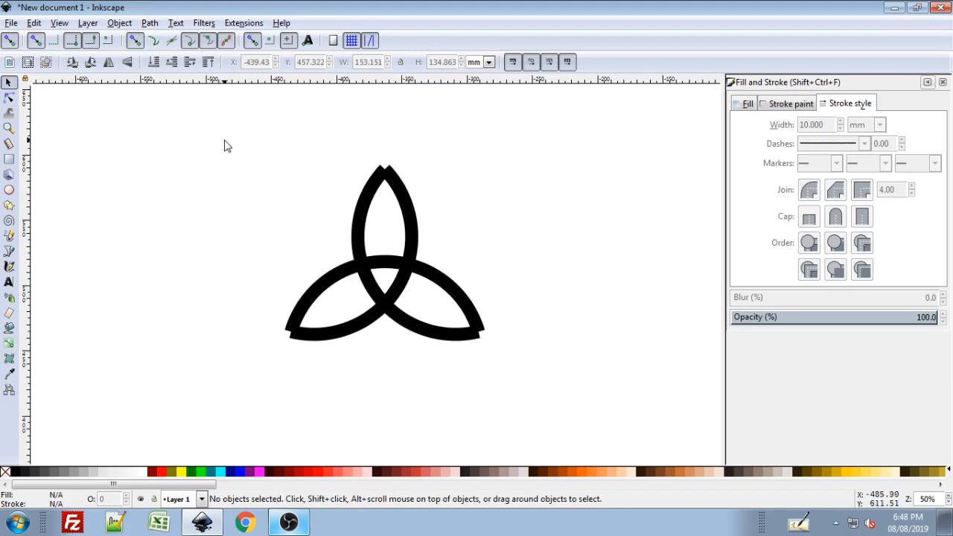
drag(219, 131, 562, 402)
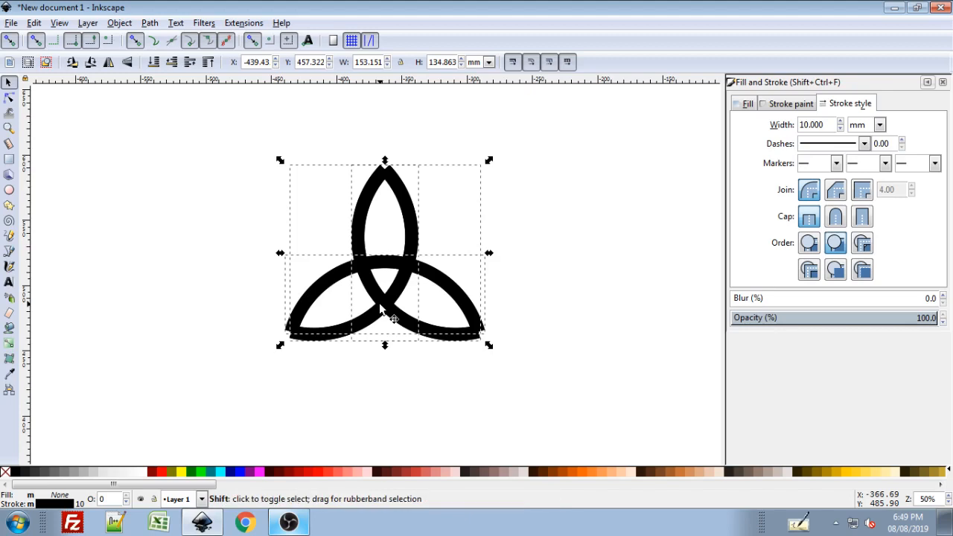
key(shift+Left)
key(shift+Left)
key(shift+Left)
key(shift+Left)
key(shift+Left)
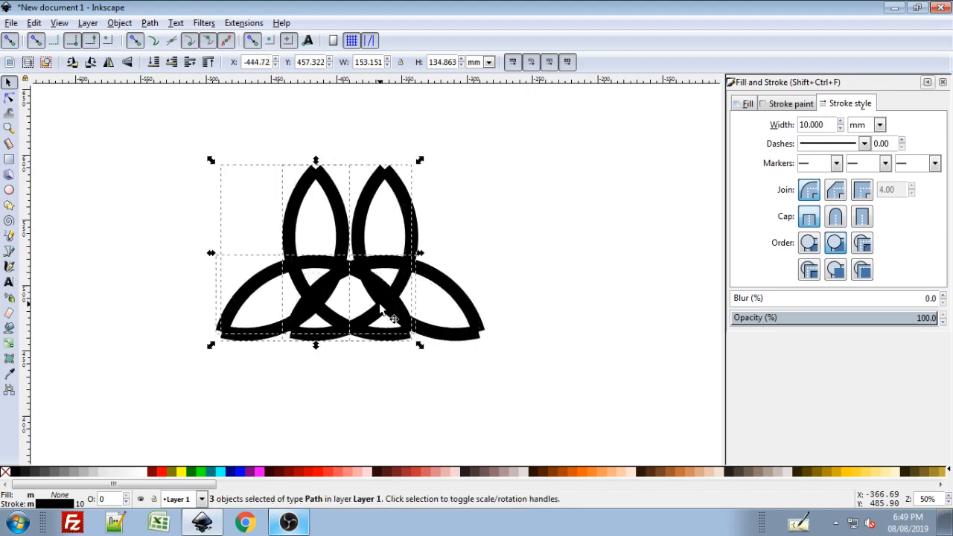
key(shift+Left)
key(shift+Left)
key(shift+Left)
key(shift+Left)
key(shift+Left)
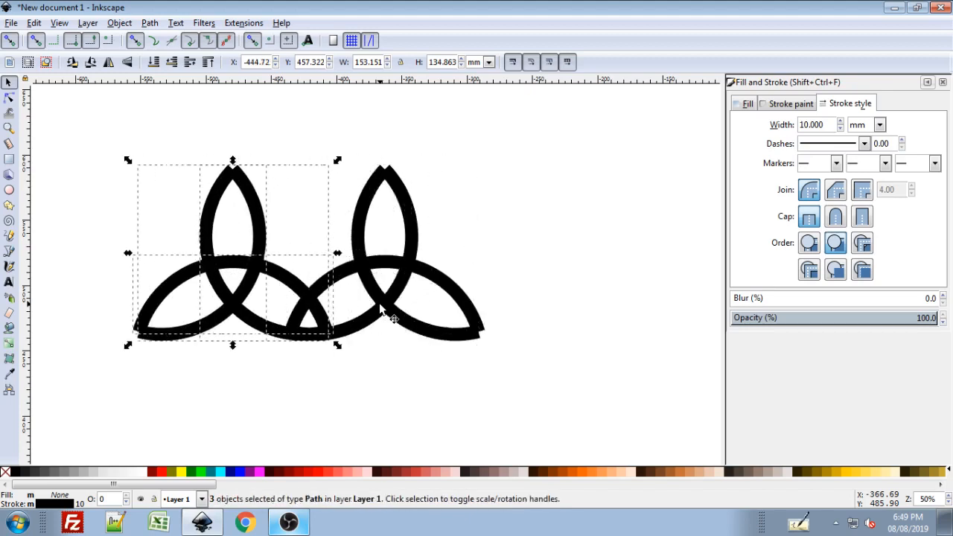
key(shift+Left)
key(shift+Left)
key(shift+Left)
key(shift+Left)
key(shift+Left)
key(shift+Left)
key(shift+Left)
key(shift+Left)
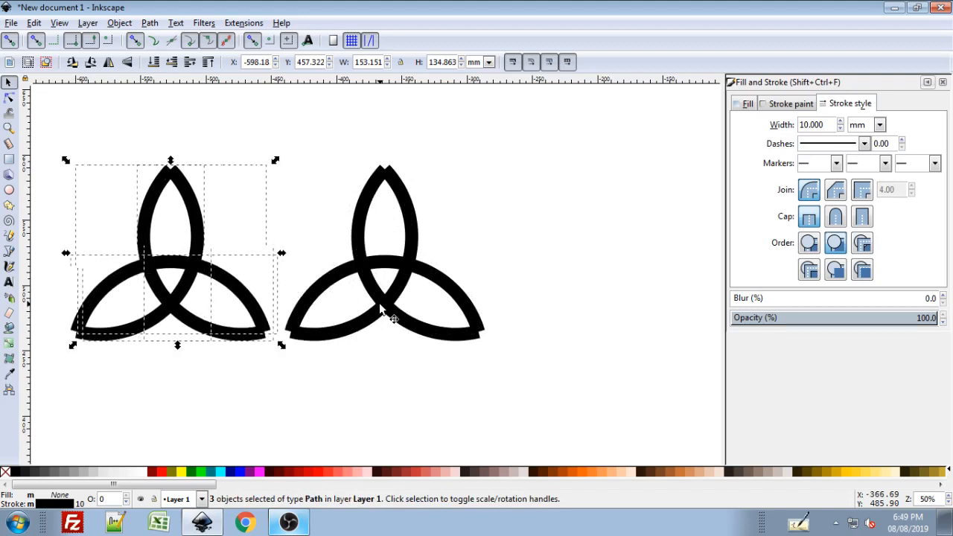
key(shift+Left)
key(shift+Left)
key(shift+Left)
key(shift+Left)
key(shift+Left)
key(shift+Left)
key(shift+Left)
key(shift+Left)
key(shift+Left)
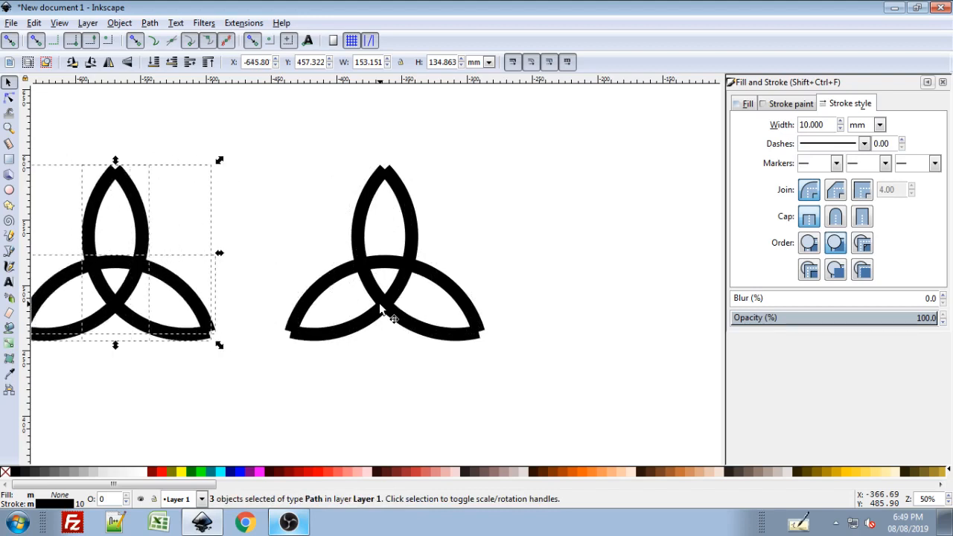
key(shift+Left)
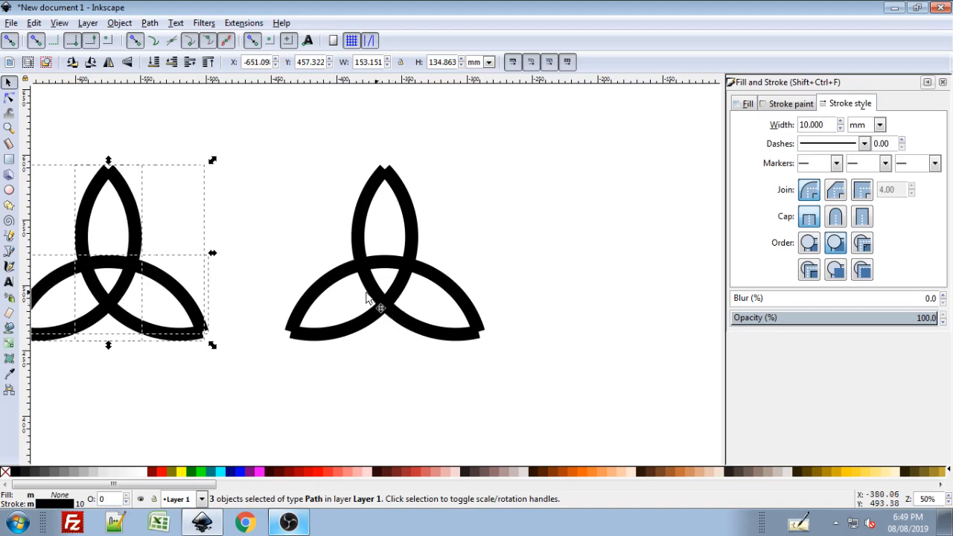
Step: Convert the strokes of the left copy's three arcs to paths, checking the resulting shapes in outline view
scroll(375, 308, left, 2)
scroll(578, 293, left, 6)
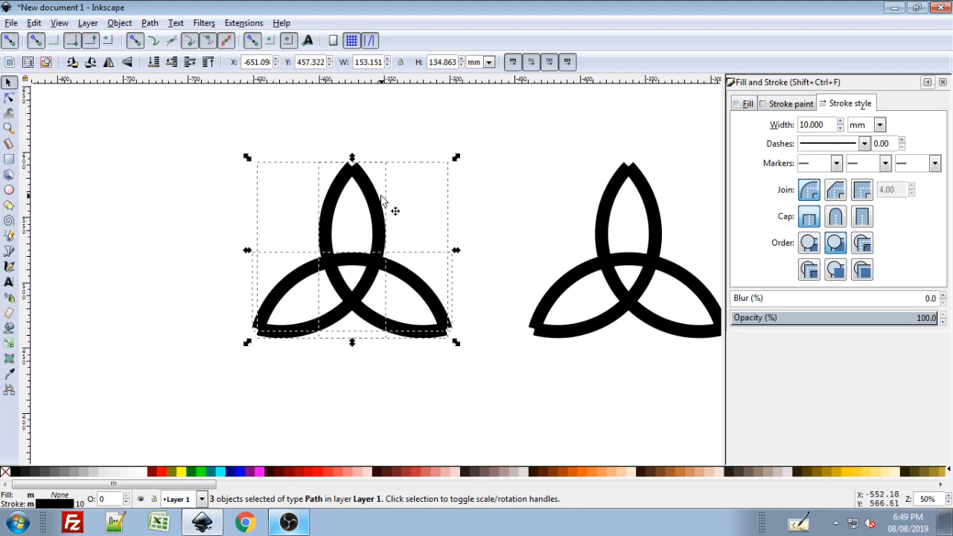
key(ctrl)
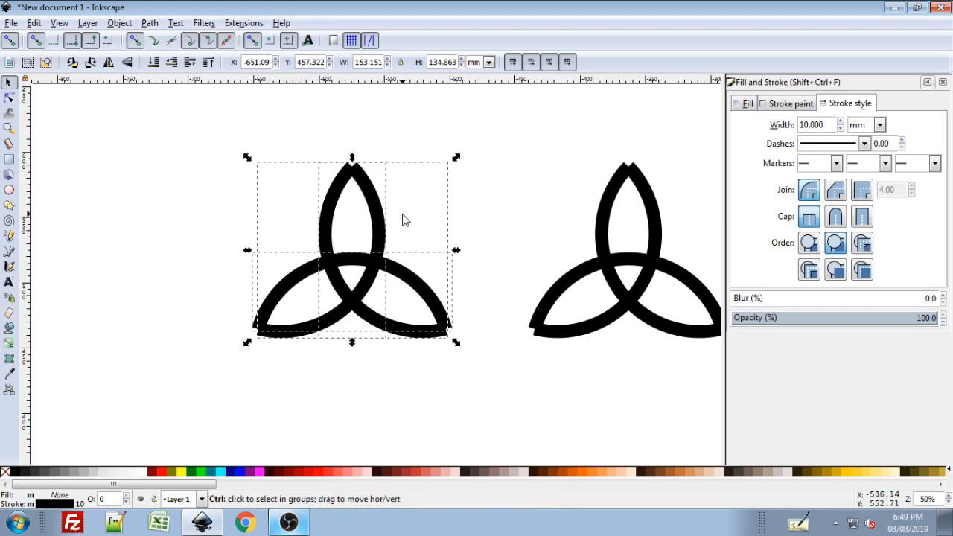
key(alt)
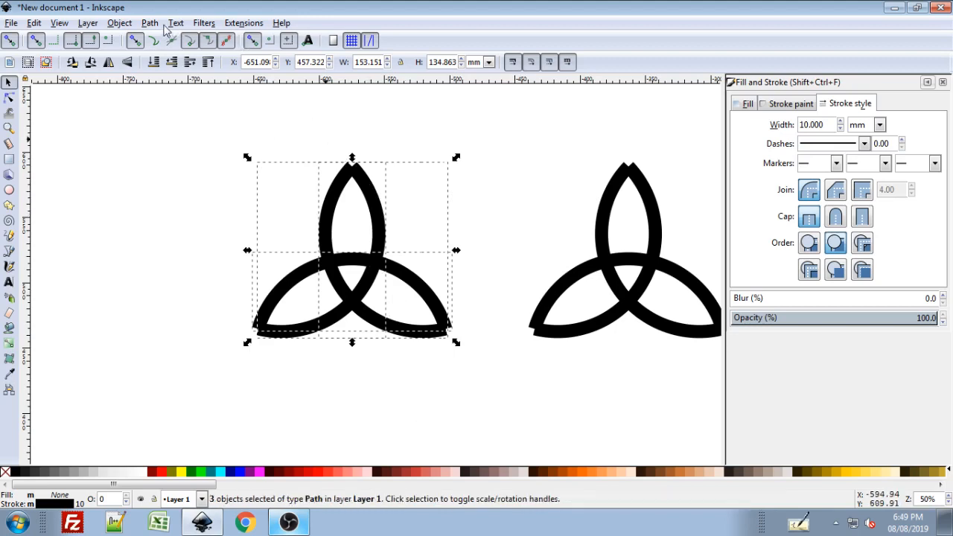
click(148, 23)
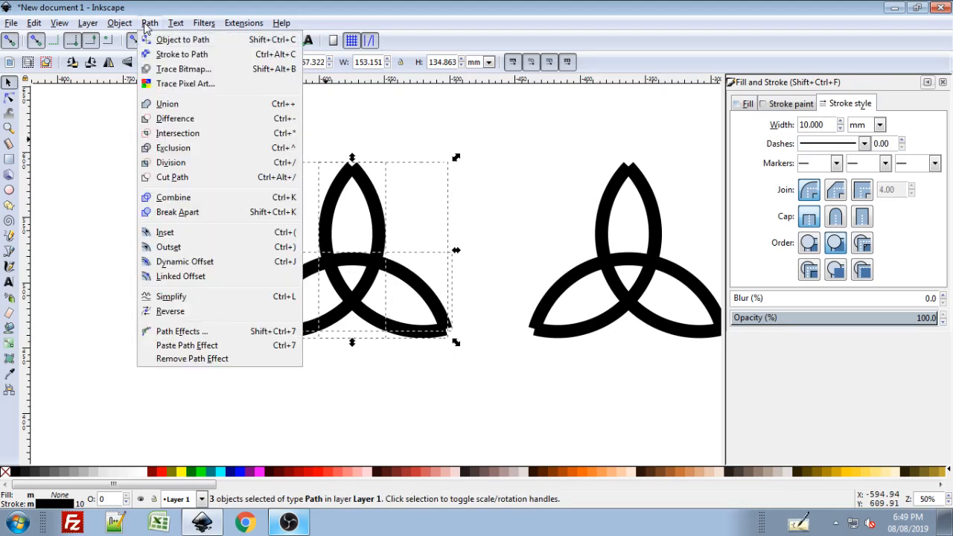
click(181, 55)
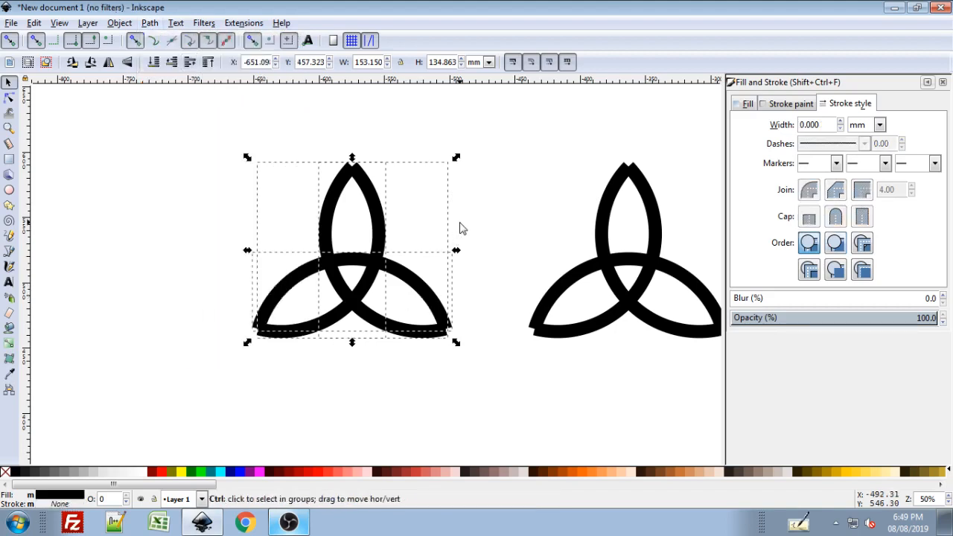
key(ctrl+KP_5)
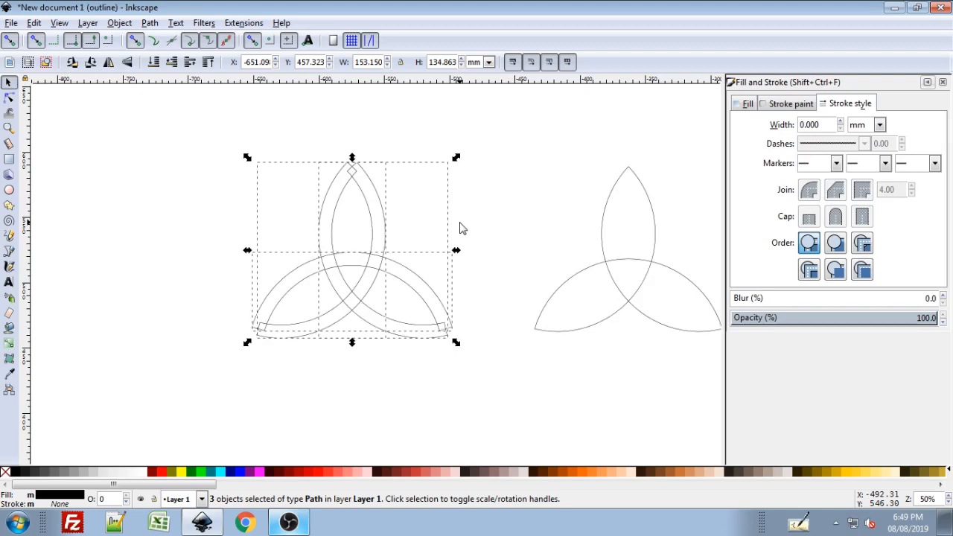
click(487, 214)
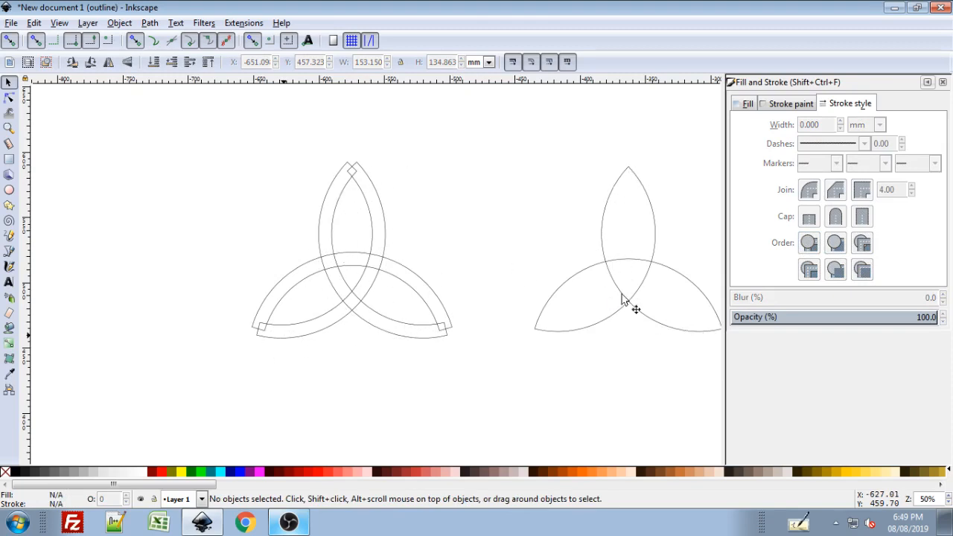
click(382, 239)
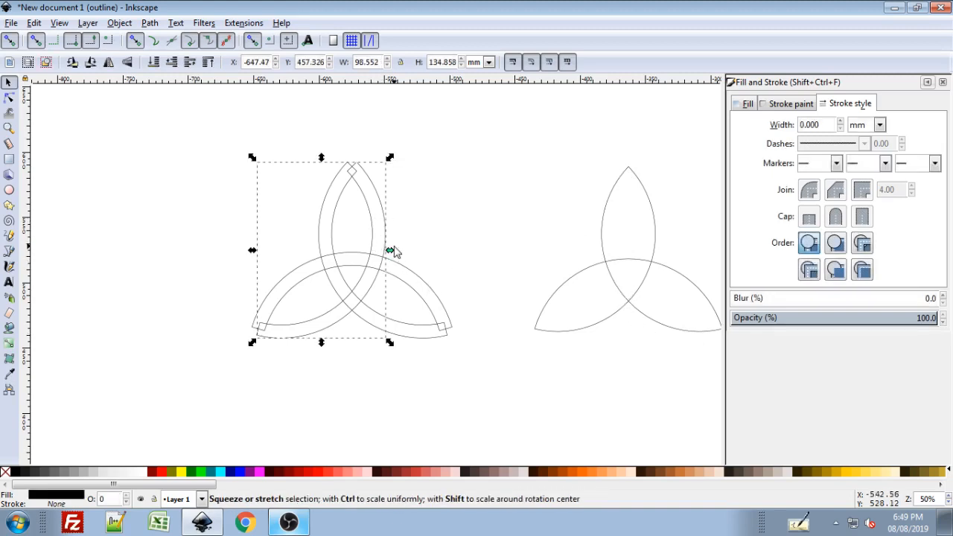
click(468, 246)
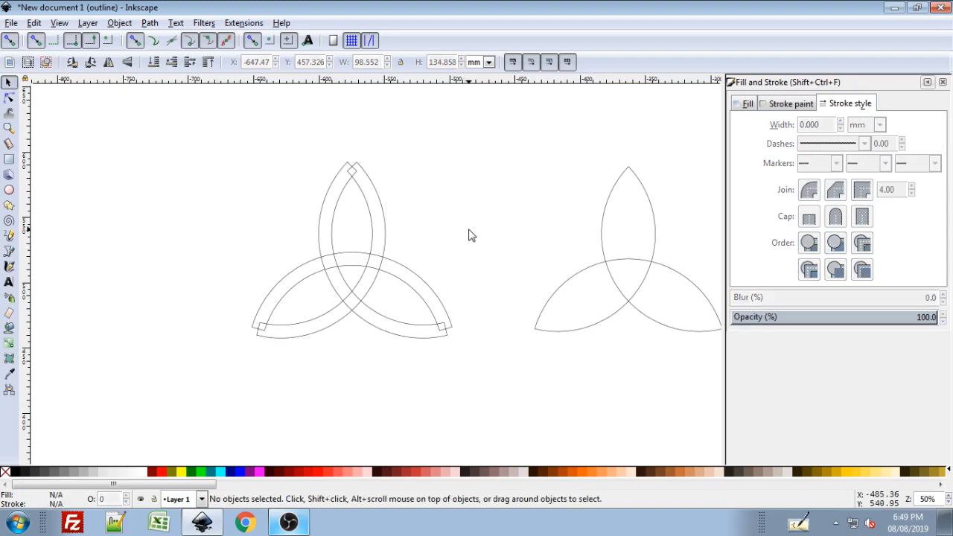
key(ctrl+KP_5)
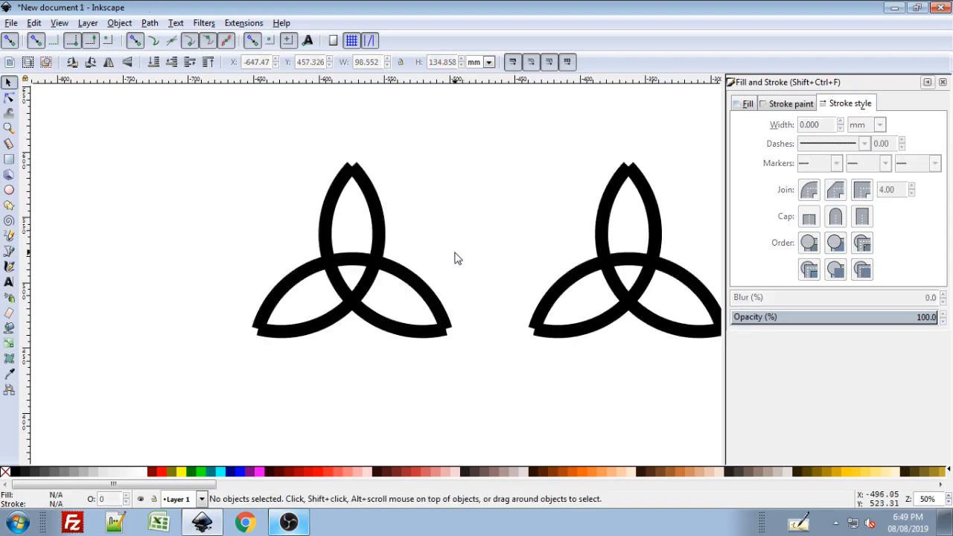
Step: Fill the left figure's lower-left-to-top arc orange and its top-to-lower-right arc red, leaving nothing selected
click(381, 231)
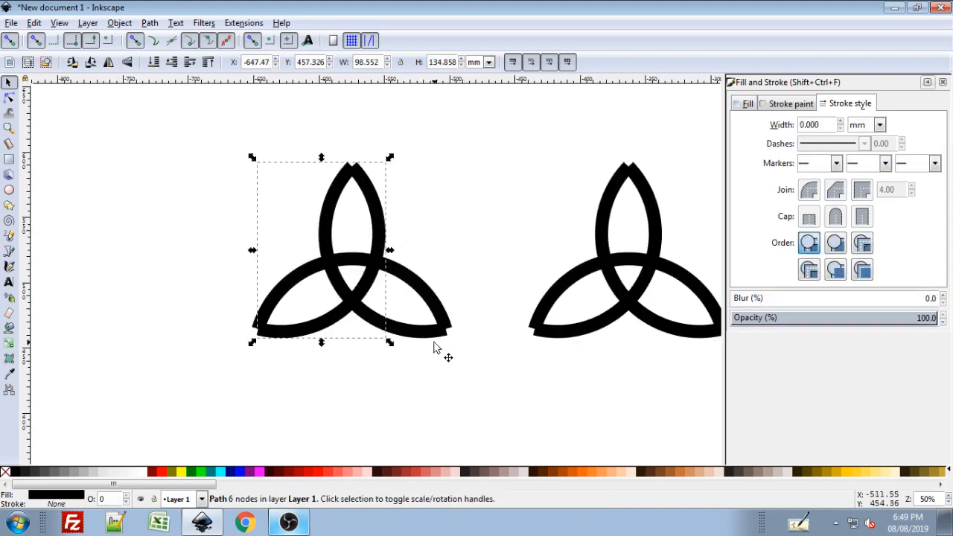
click(574, 470)
click(336, 251)
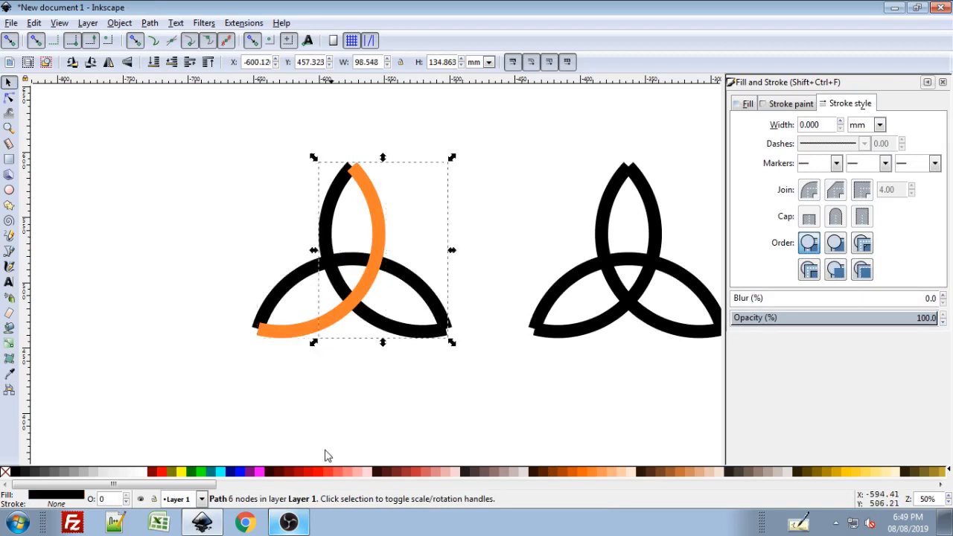
click(312, 474)
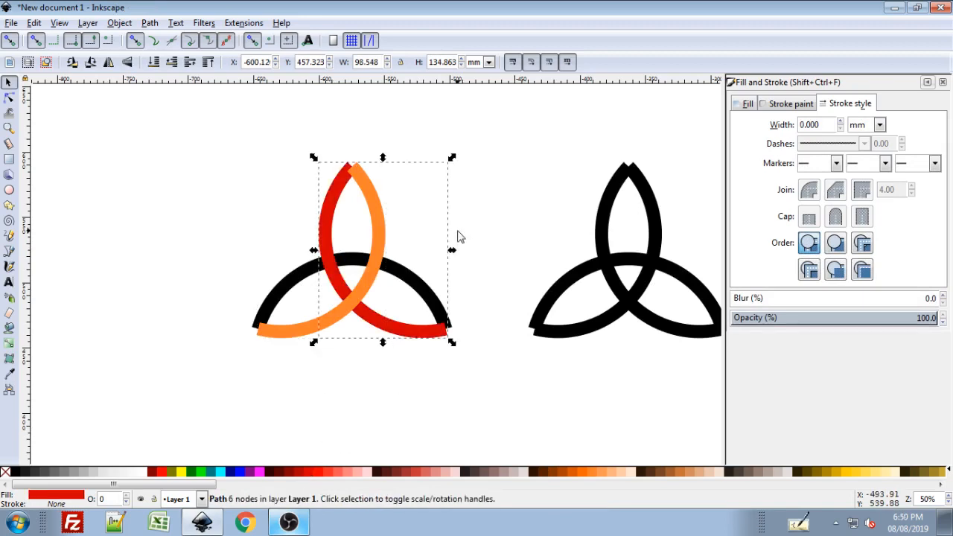
click(505, 214)
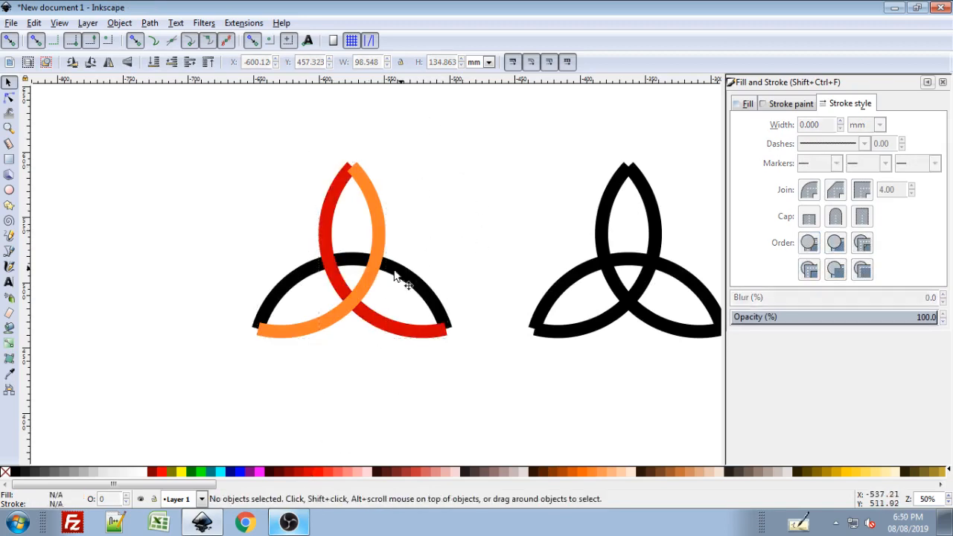
Step: Recolor the left figure's orange arc blue and deselect it
ctrl+scroll(389, 268, up, 1)
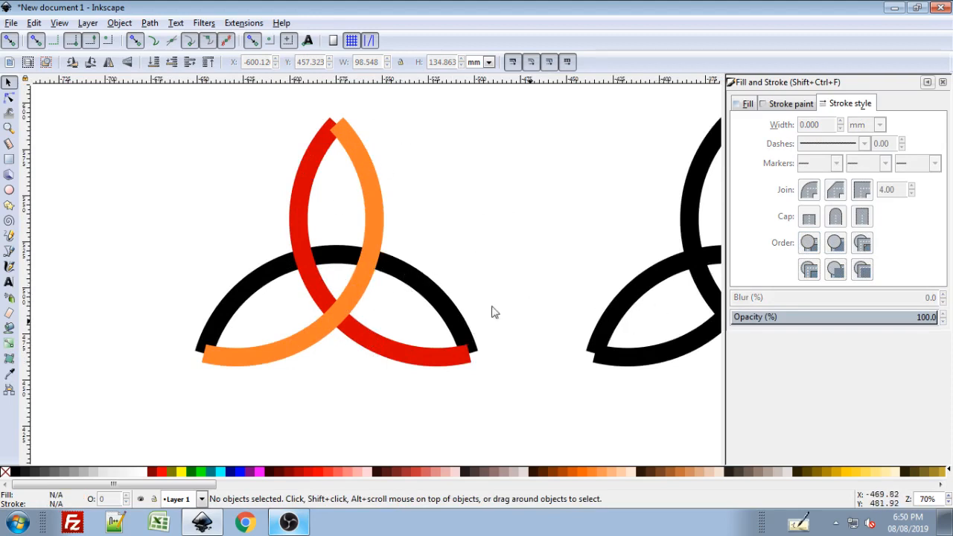
click(366, 183)
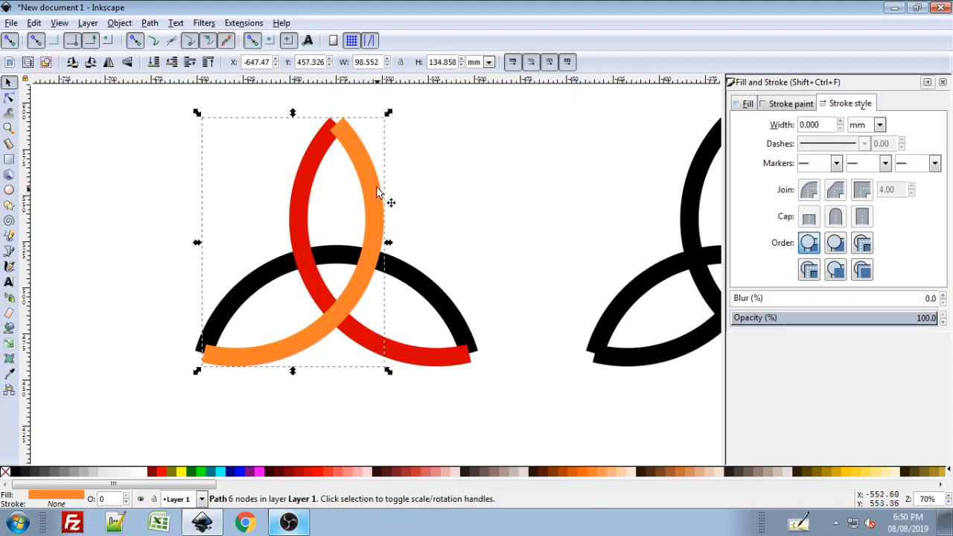
click(240, 477)
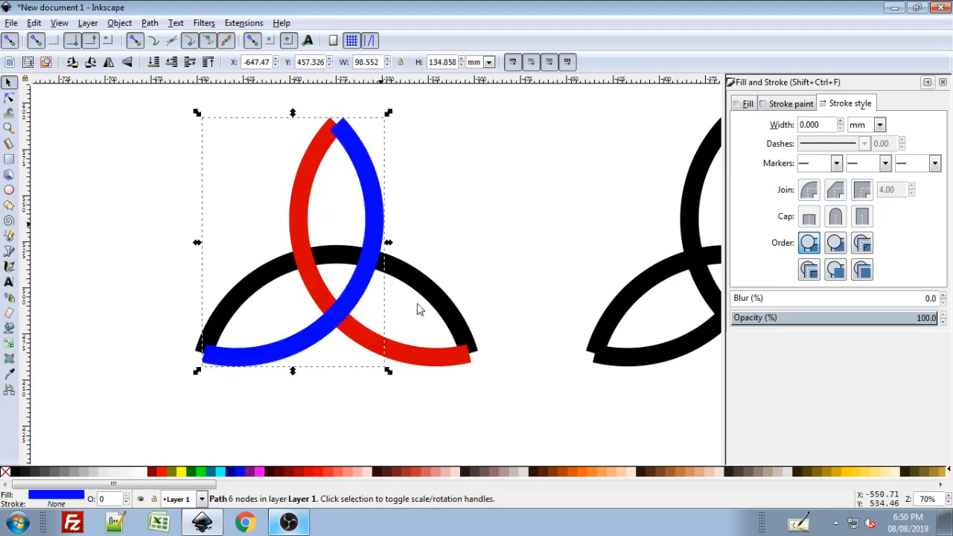
click(500, 183)
Step: Duplicate the blue arc, give the copy a 10 mm golden-yellow stroke, and convert that stroke to a path
click(372, 199)
key(ctrl)
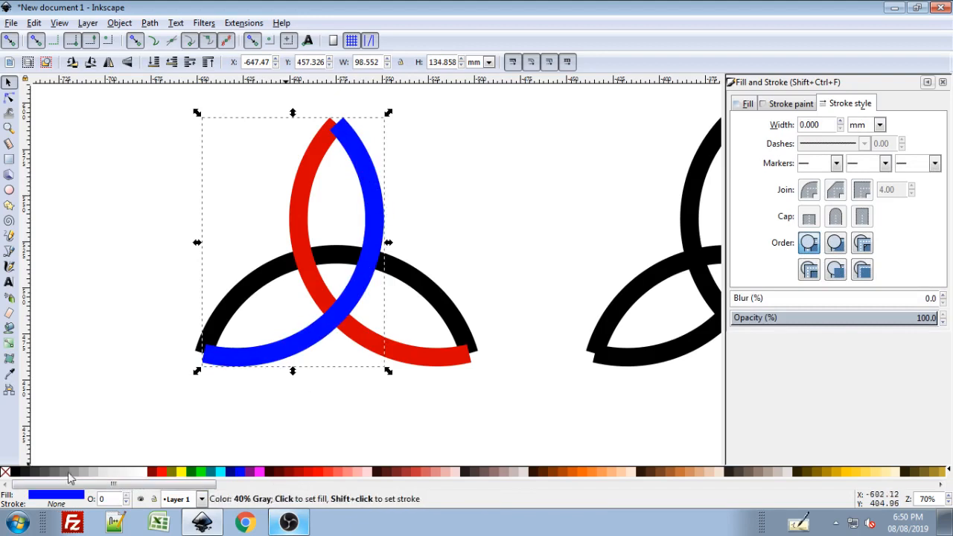
key(shift)
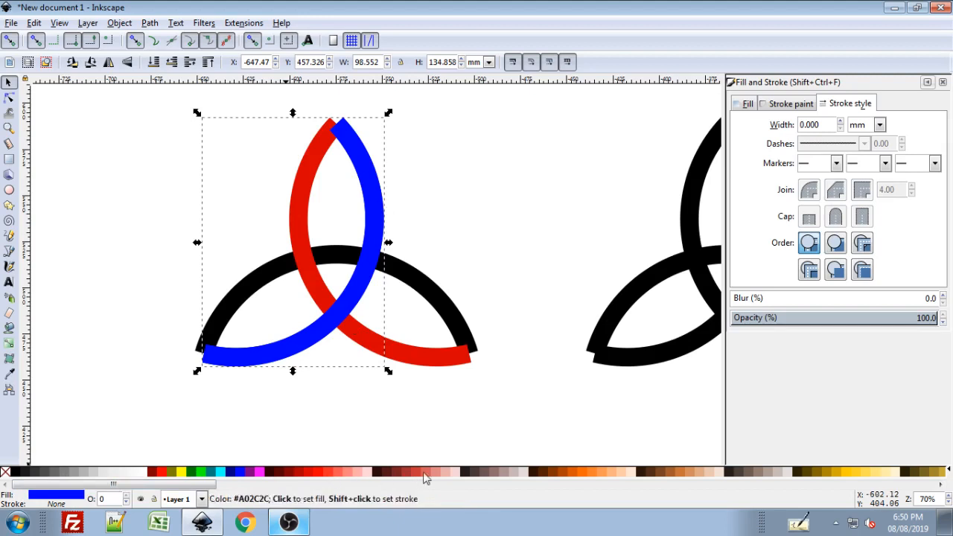
shift+click(847, 475)
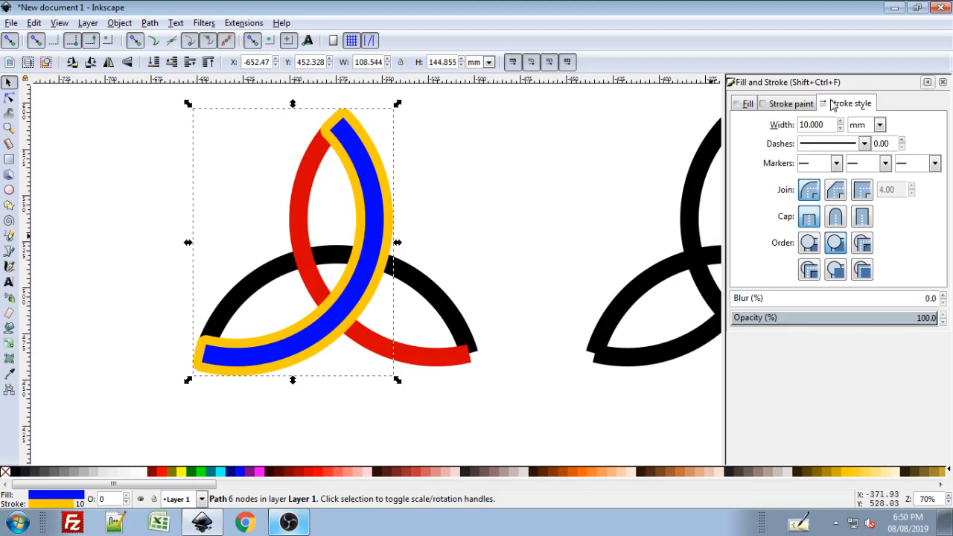
drag(833, 127, 795, 127)
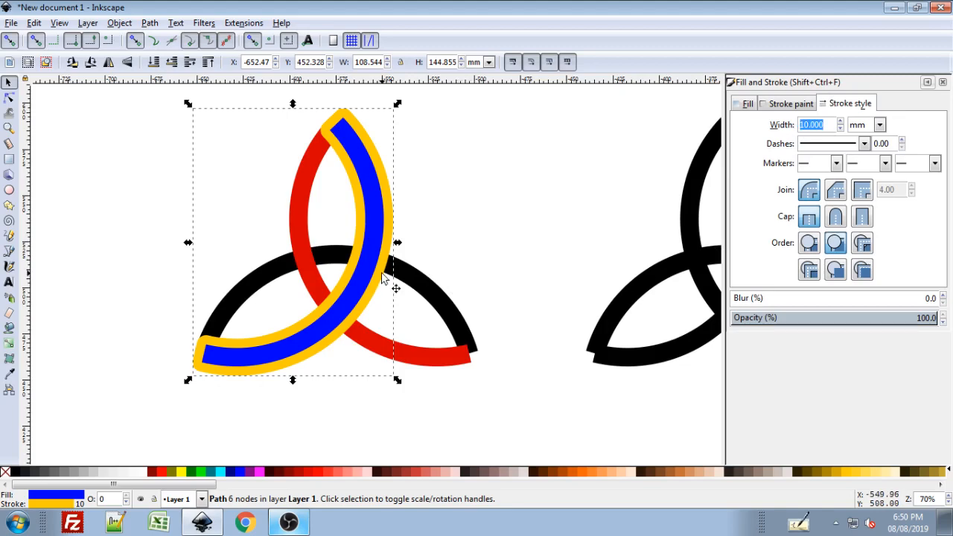
key(ctrl+alt+c)
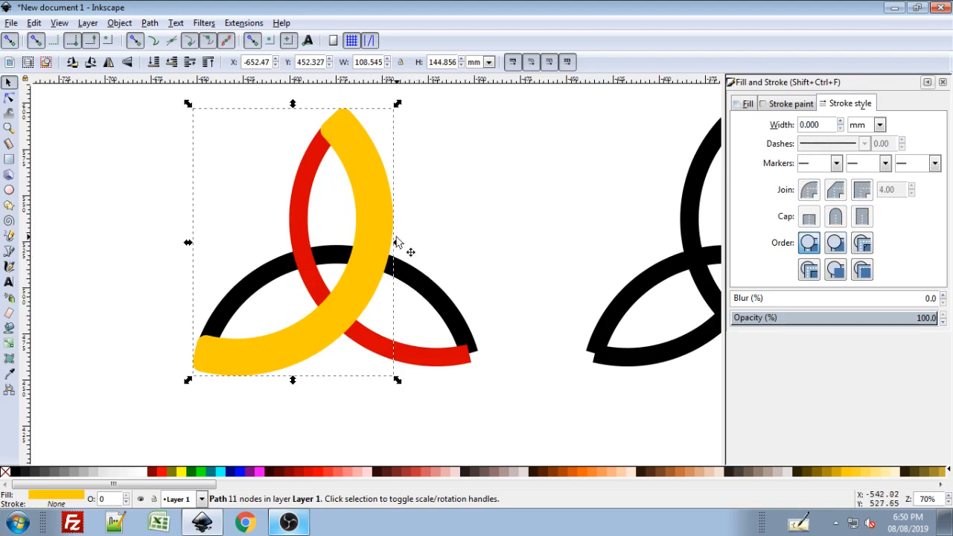
Step: Subtract the wide yellow shape from the black arc with Difference to cut gaps where the blue arc crosses it, and clear the selection
shift+click(425, 290)
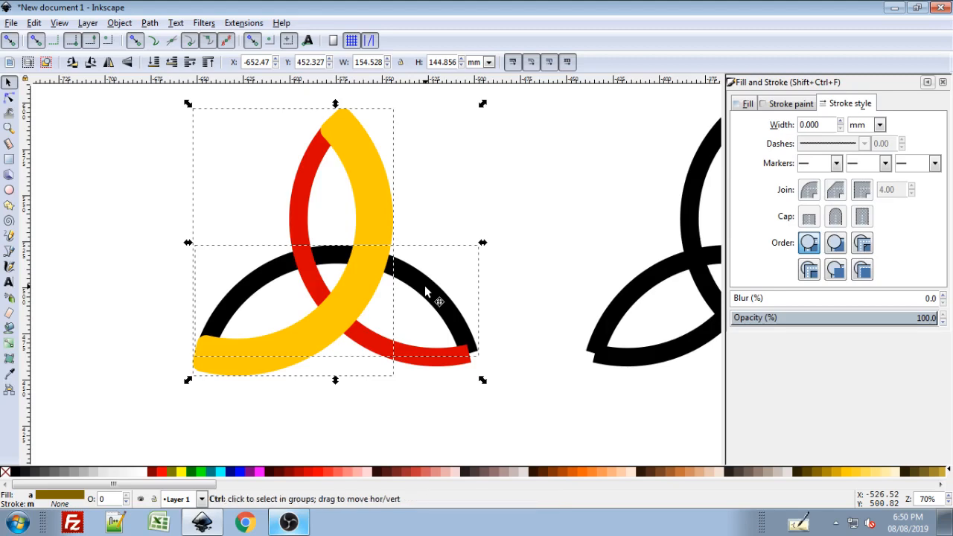
key(ctrl+minus)
click(150, 24)
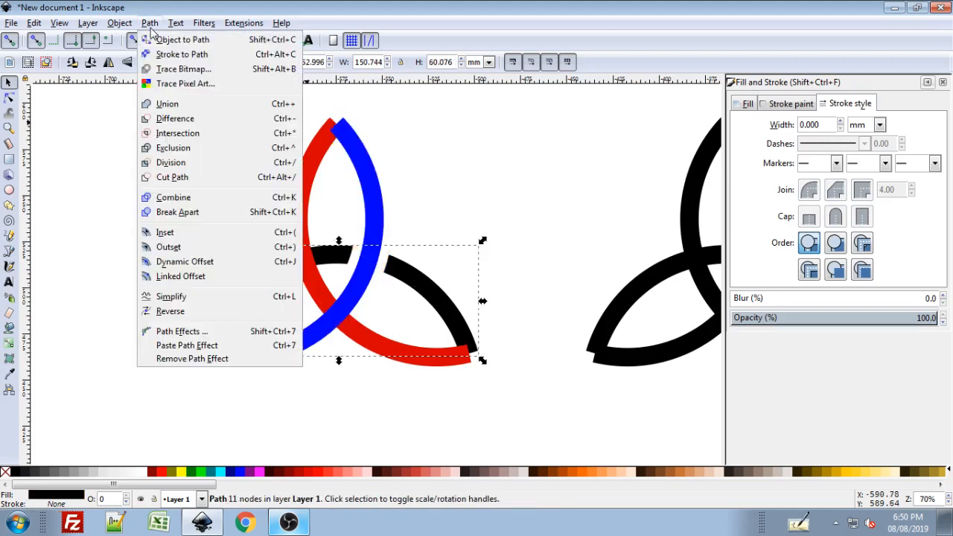
key(Right)
mouse_move(152, 28)
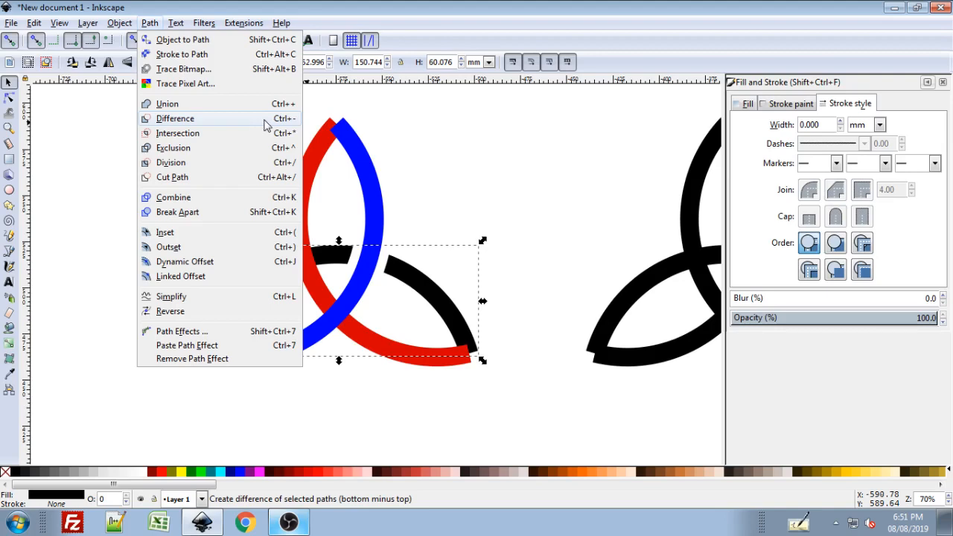
click(428, 126)
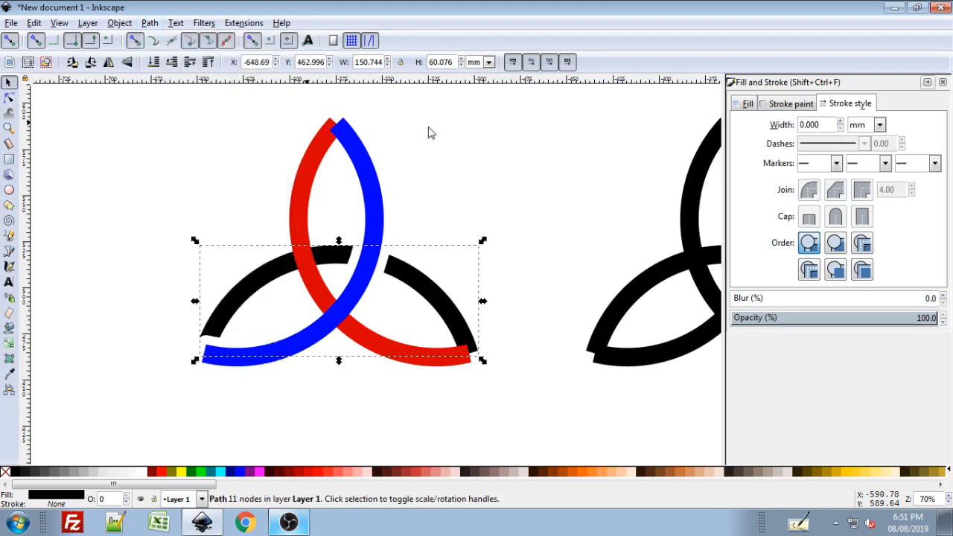
click(465, 168)
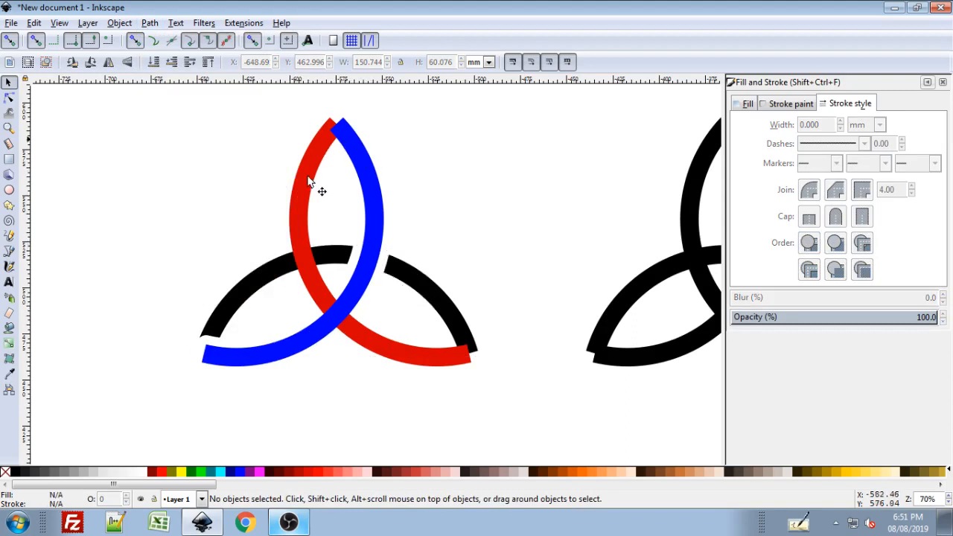
Step: Duplicate the left figure's red arc, give the copy a 10 mm blue stroke, and convert that stroke to a path
click(295, 215)
key(Home)
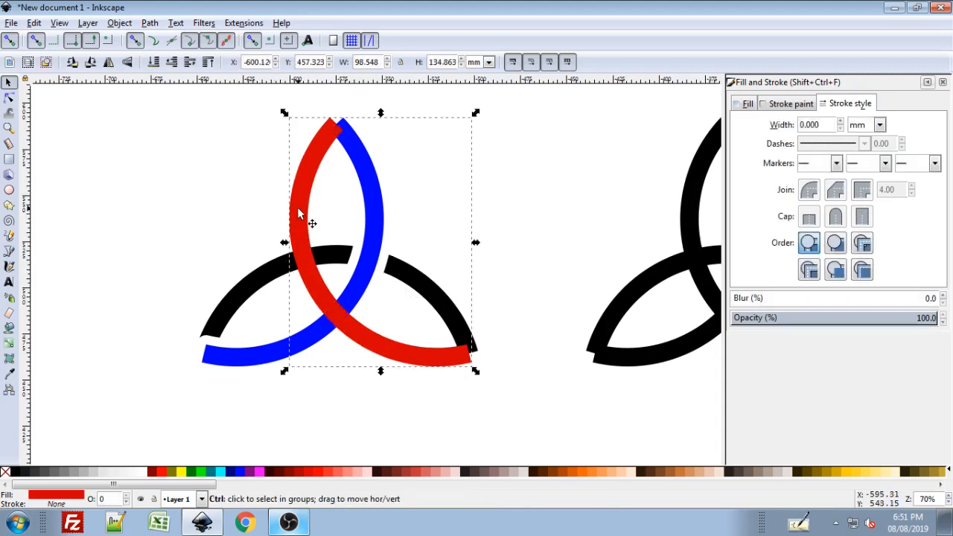
key(shift)
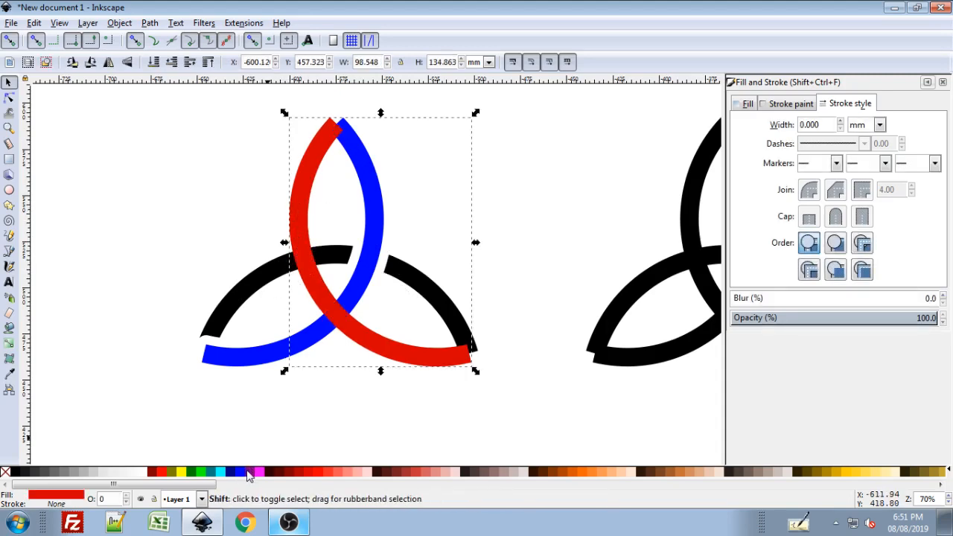
shift+click(242, 472)
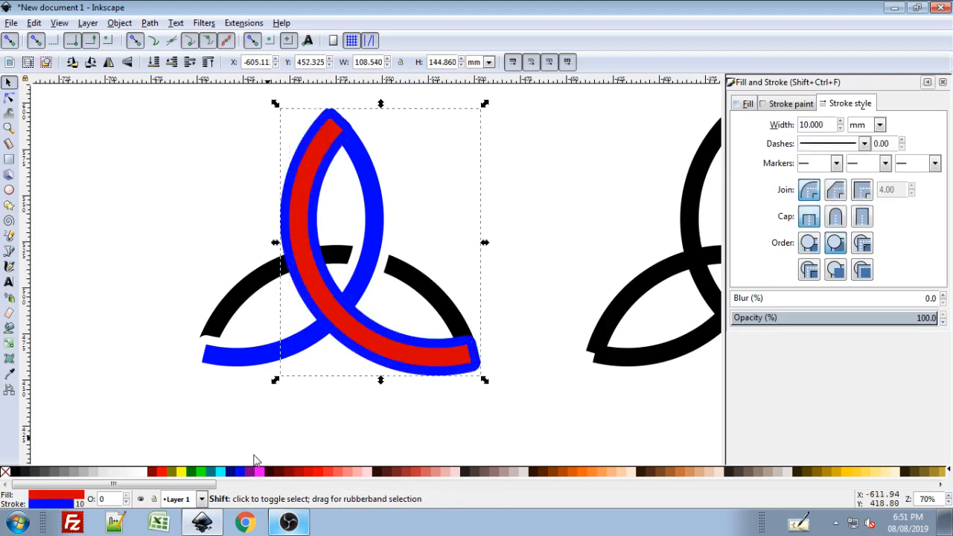
key(ctrl+alt+c)
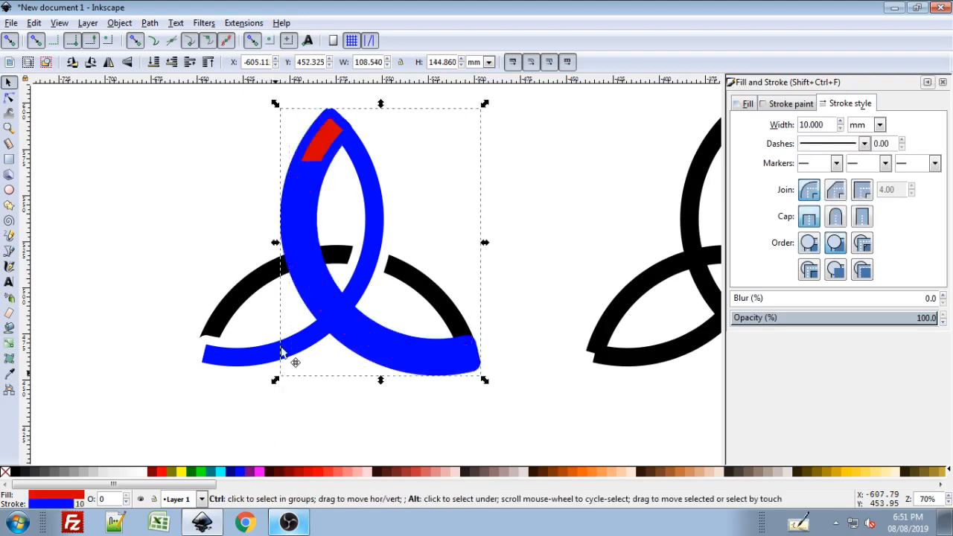
Step: Try subtracting the wide blue shape from the black arc with Difference, and clear the selection
shift+click(251, 293)
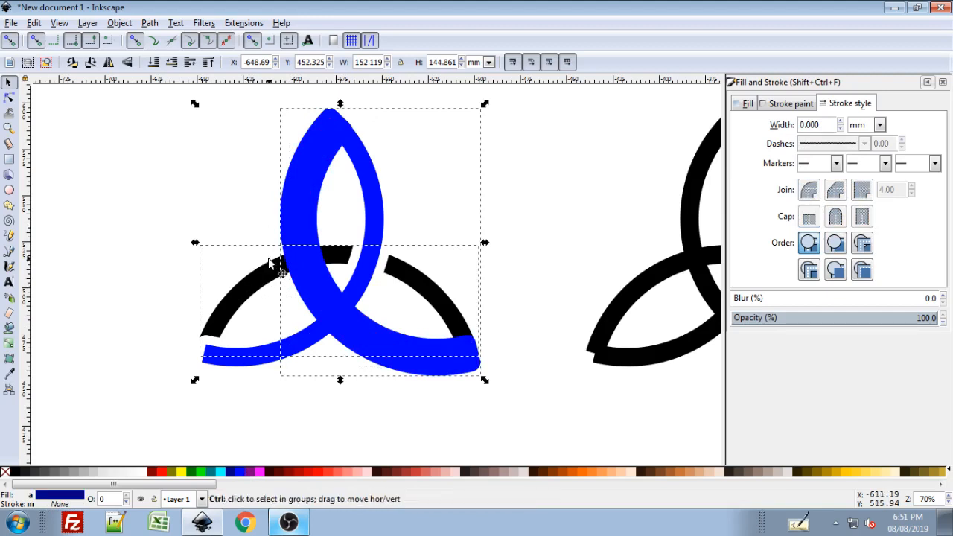
key(ctrl+minus)
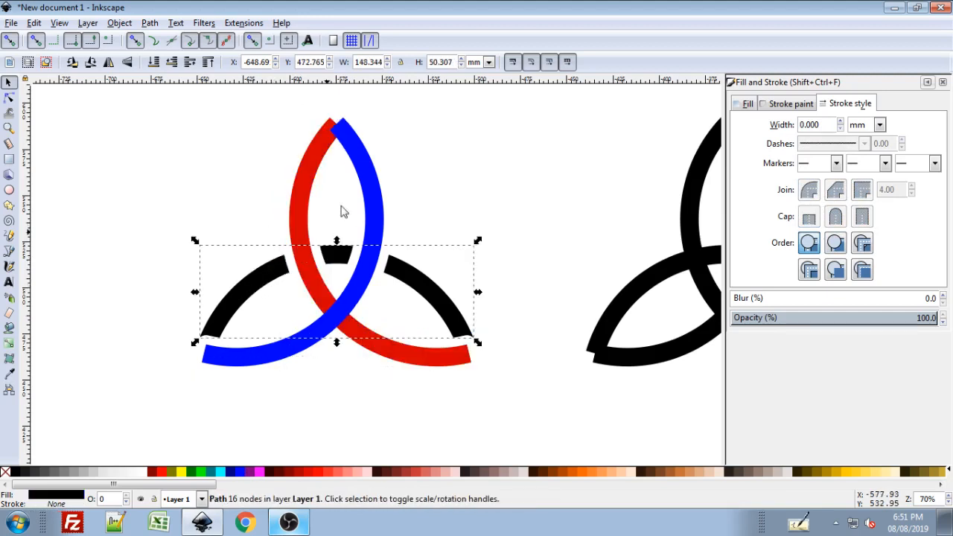
click(422, 215)
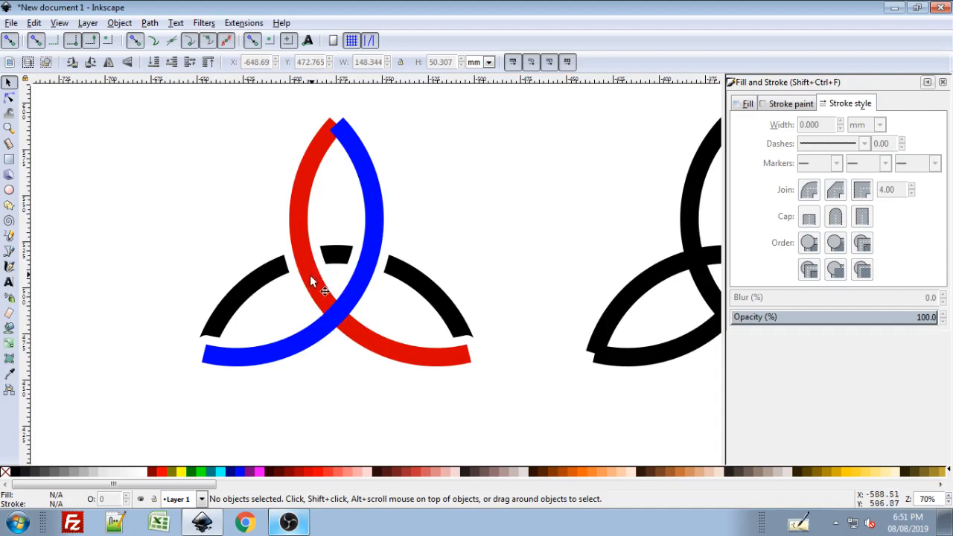
Step: Undo the black arc's cut along the red arc, together with the widened copy of the red arc
key(ctrl+z)
key(ctrl+z)
key(ctrl+z)
key(ctrl+z)
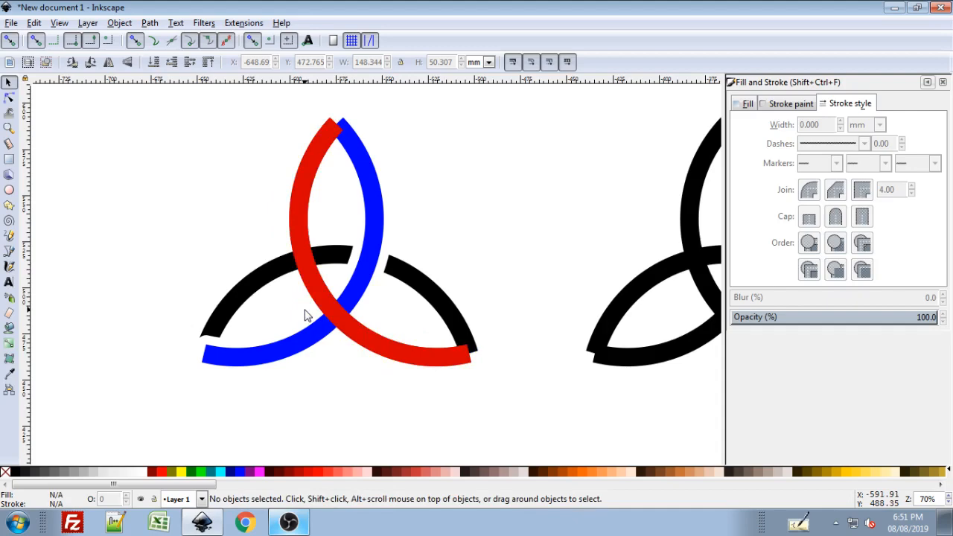
key(ctrl+z)
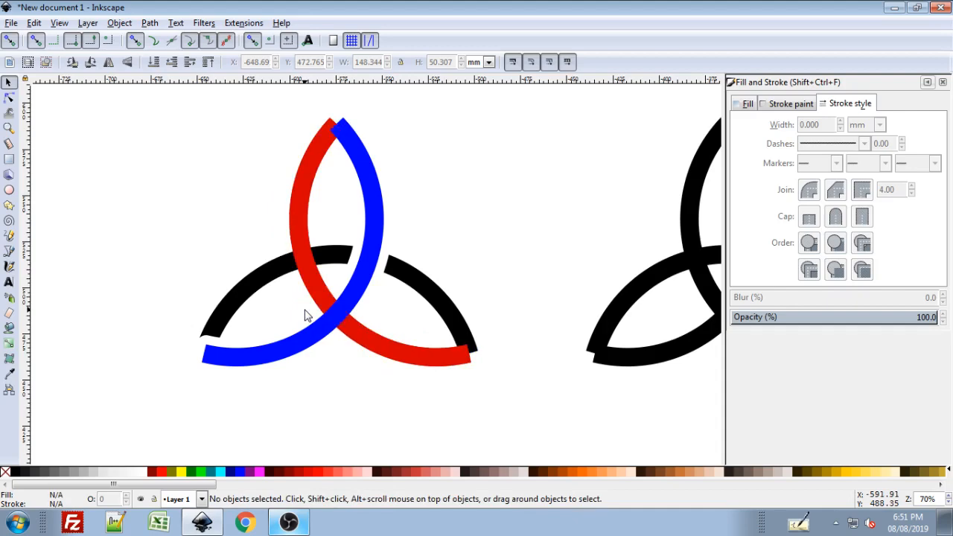
Step: Duplicate the left figure's black arc, give the copy a 10 mm navy stroke, and convert that stroke to a path
click(284, 271)
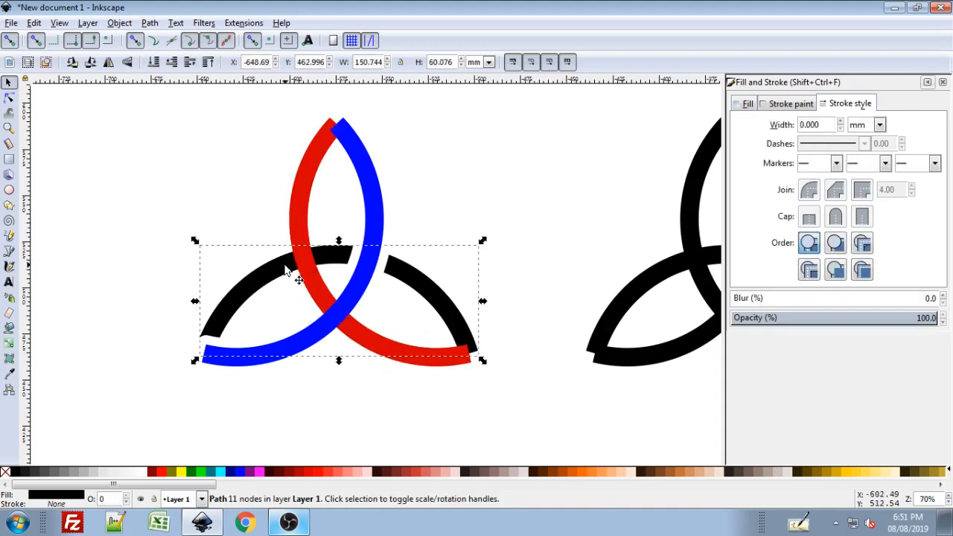
key(ctrl)
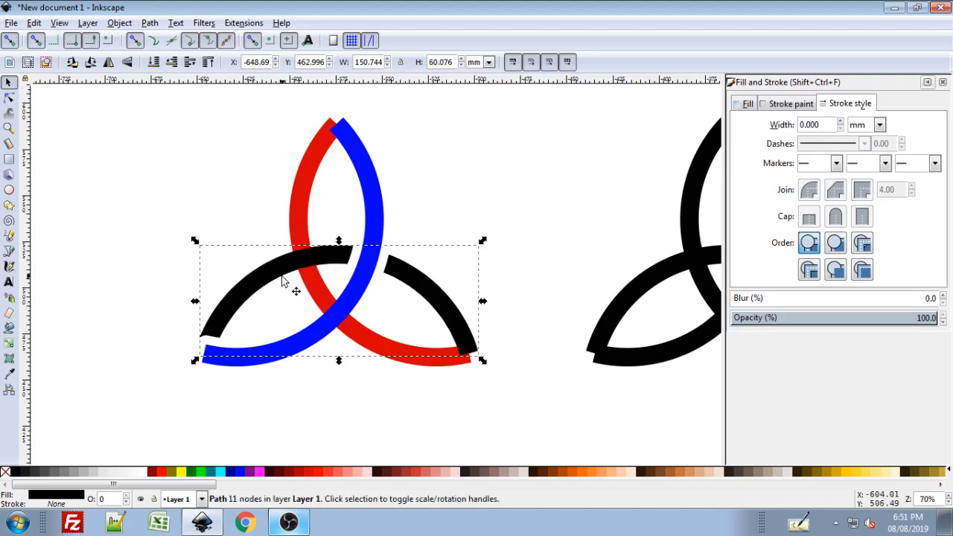
key(shift)
shift+click(233, 472)
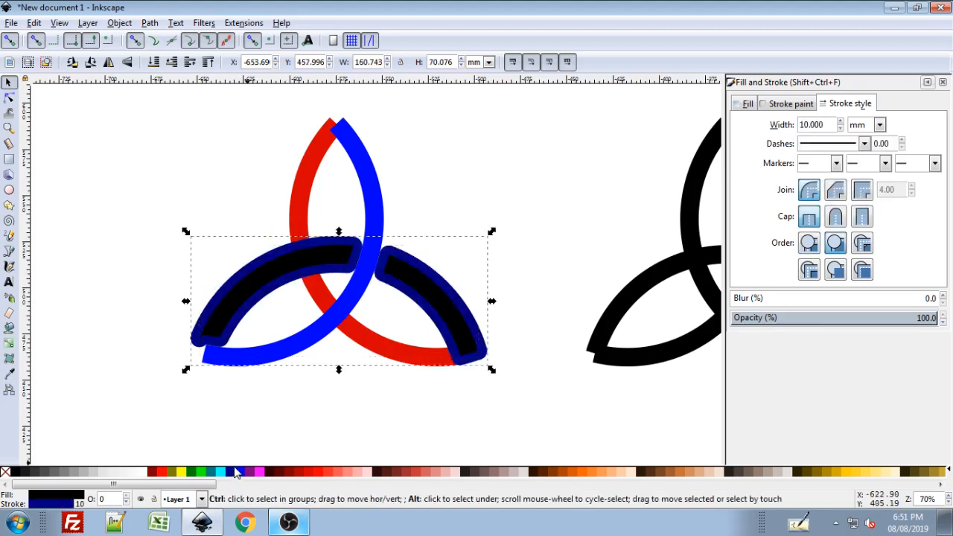
click(234, 471)
key(ctrl+alt+c)
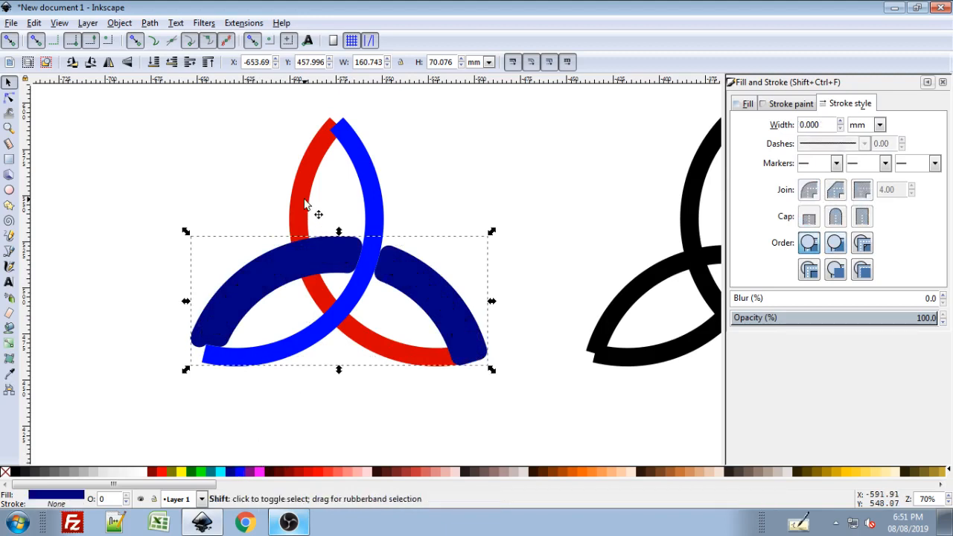
Step: Subtract the wide navy shape from the red arc with Difference to cut gaps where the black arc crosses it
shift+click(305, 203)
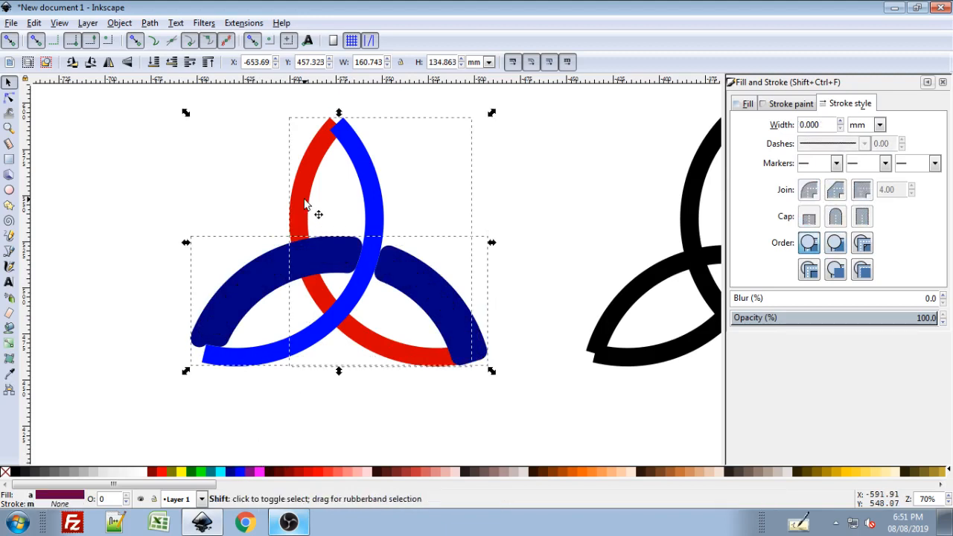
key(ctrl+minus)
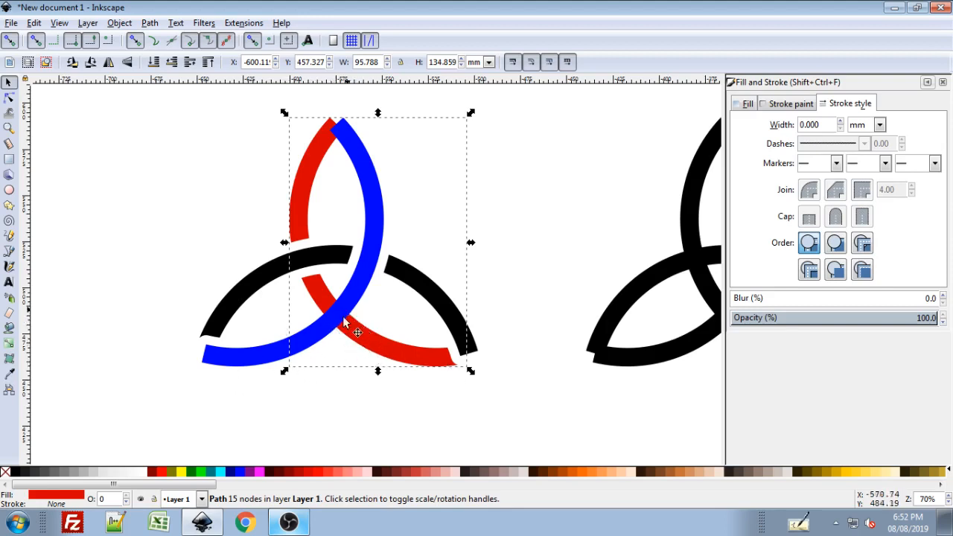
Step: Duplicate the cut red arc, give the copy a 10 mm green stroke, and convert that stroke to a path
click(387, 354)
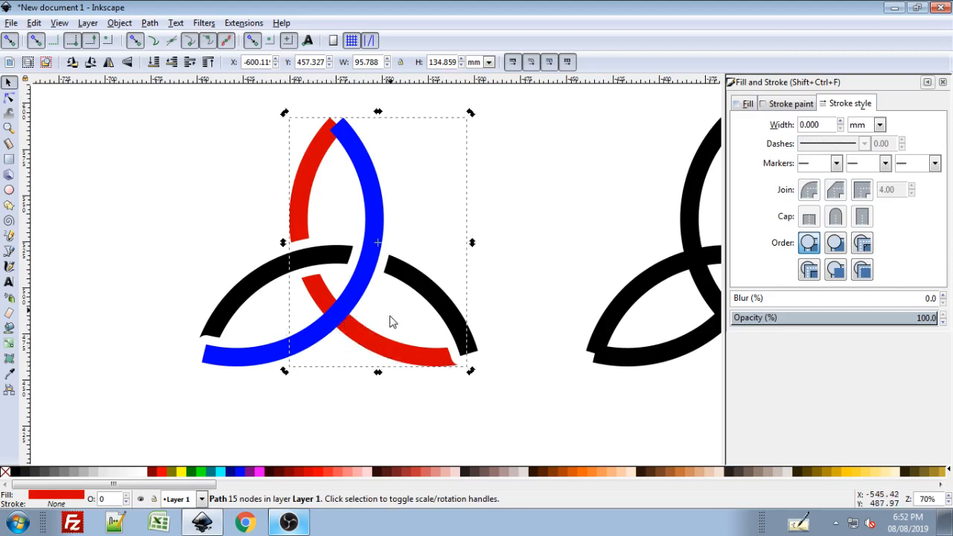
key(ctrl)
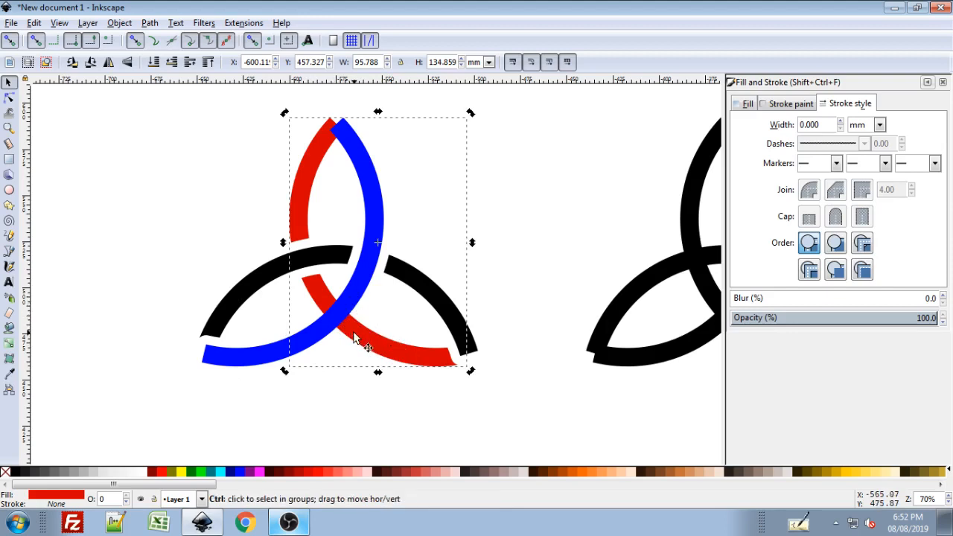
key(ctrl+d)
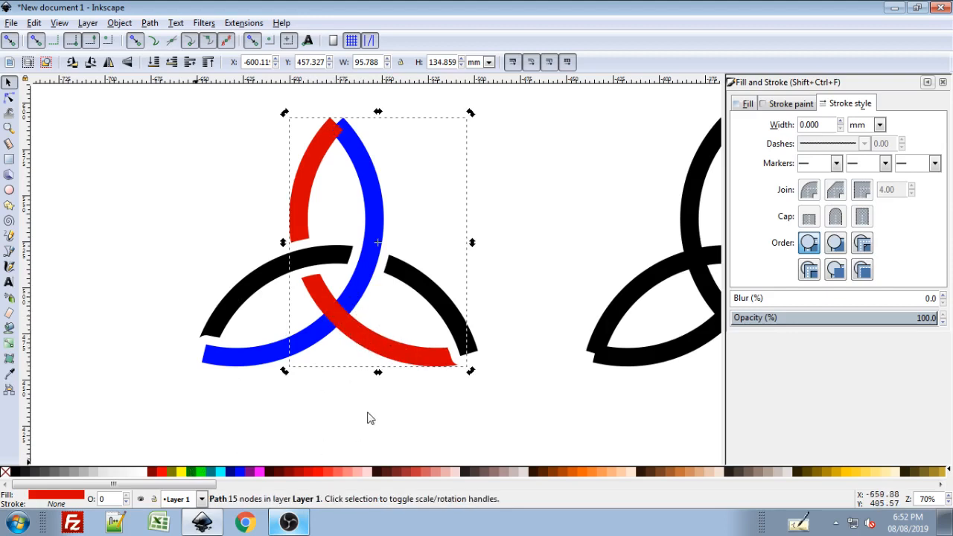
shift+click(205, 473)
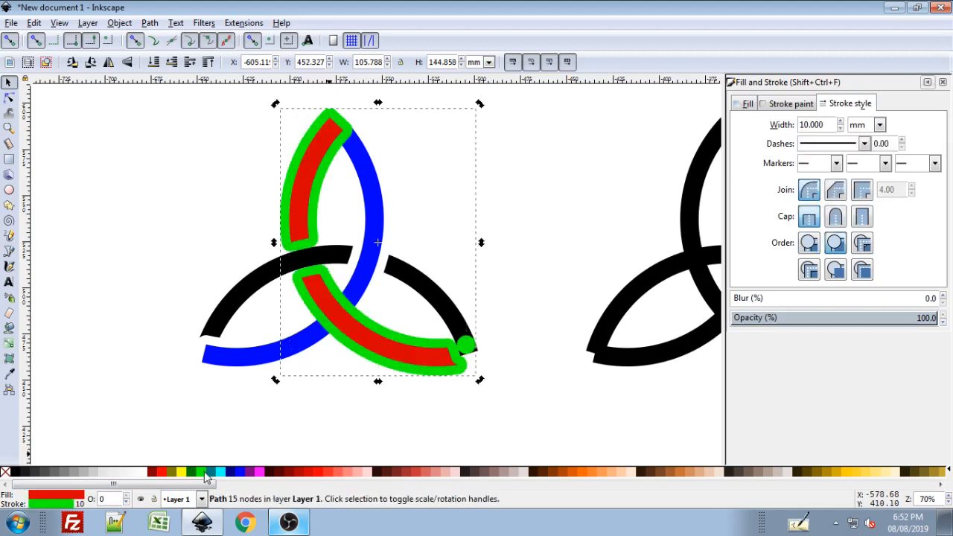
key(ctrl+alt+c)
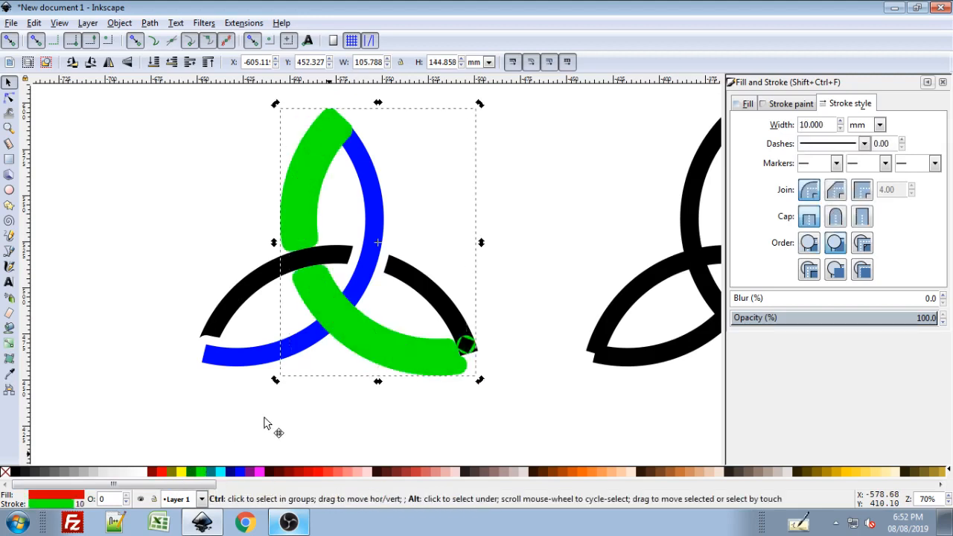
Step: Subtract the wide green shape from the blue arc to cut gaps where the red arc crosses it, and clear the selection
shift+click(253, 361)
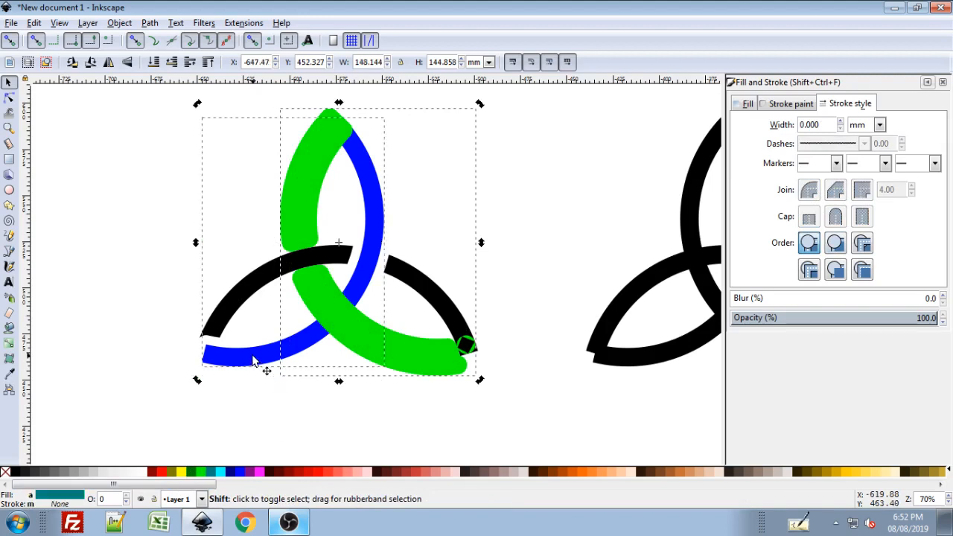
key(ctrl+slash)
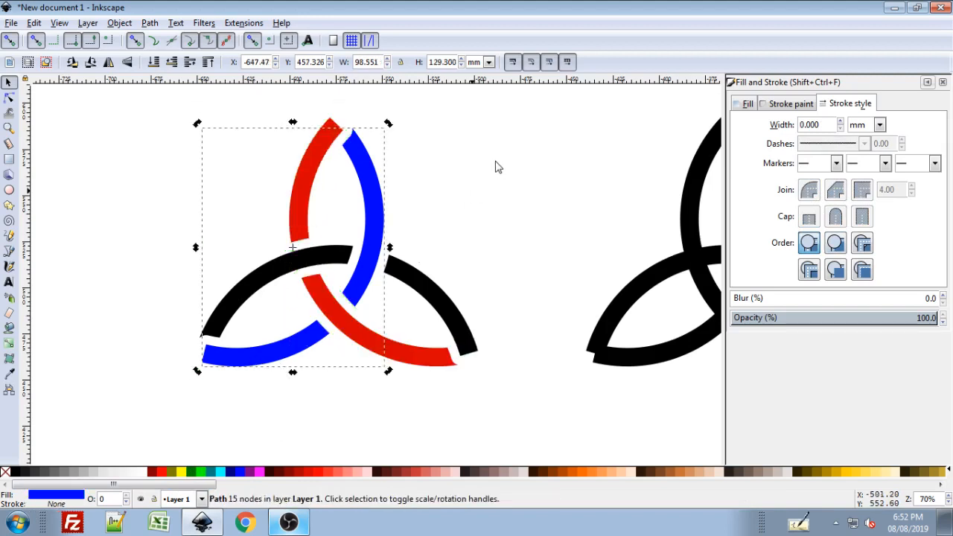
click(312, 361)
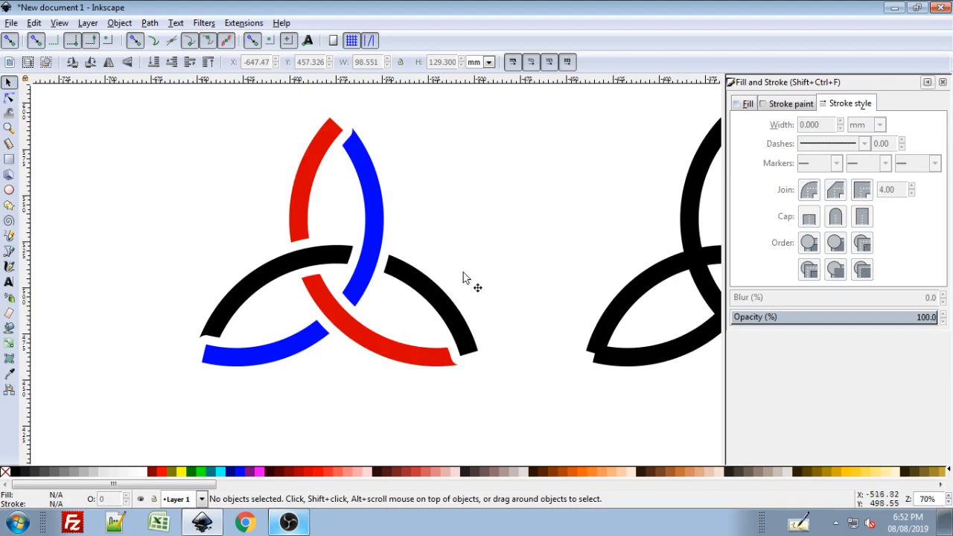
Step: Bring the uncut black figure into view and switch the canvas to outline display mode
drag(448, 288, 417, 296)
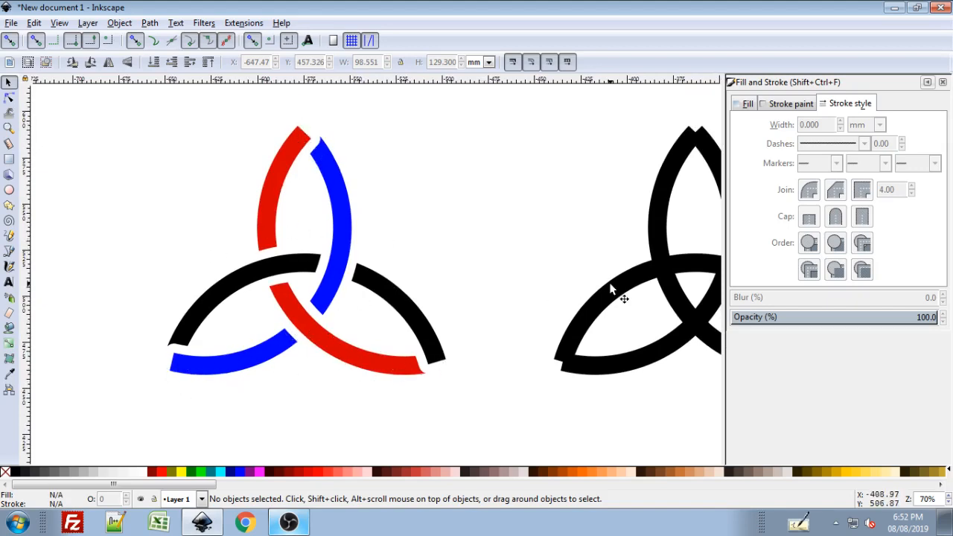
drag(600, 284, 513, 291)
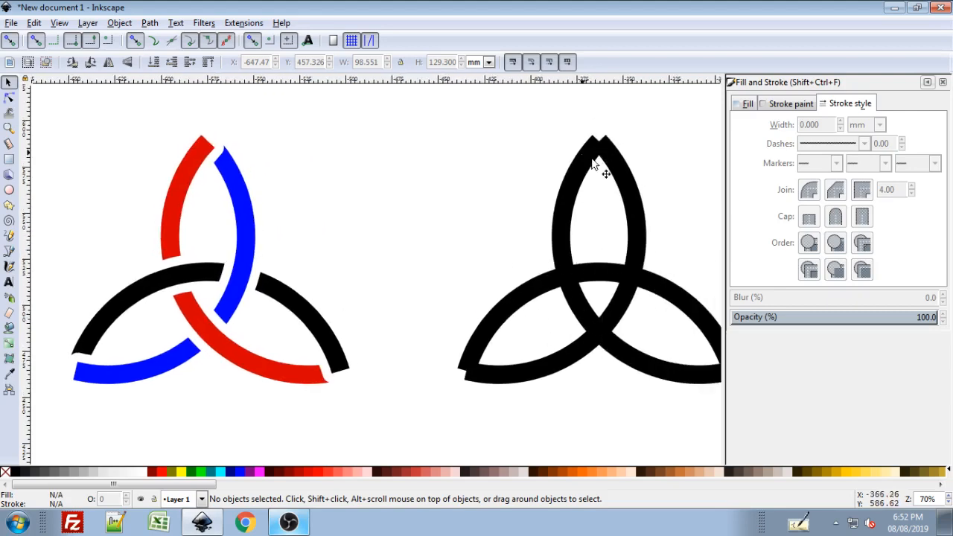
drag(618, 206, 534, 221)
key(ctrl)
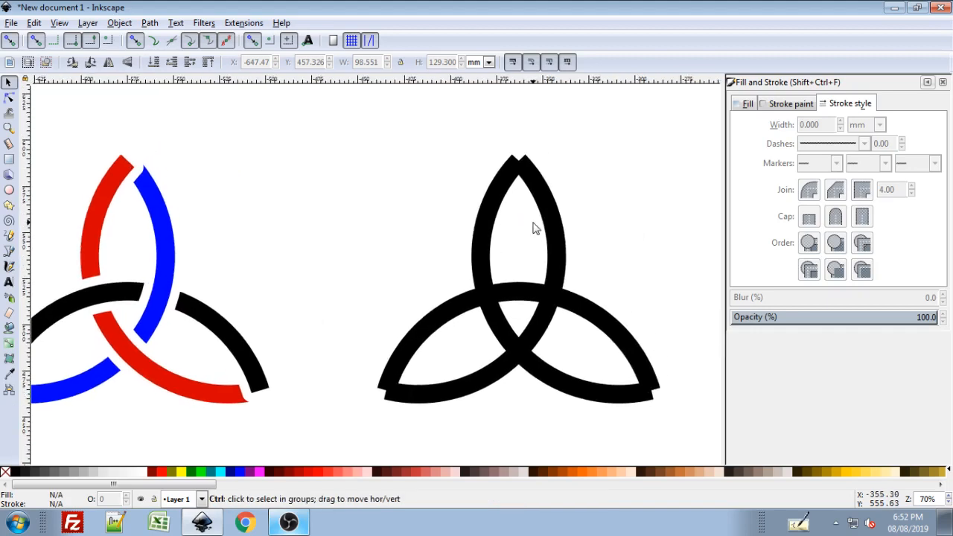
key(ctrl+KP_5)
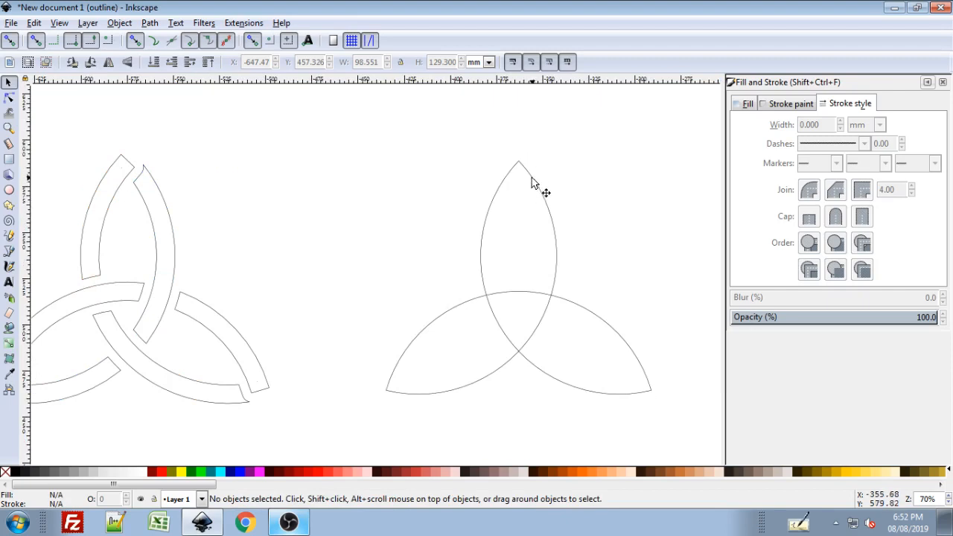
Step: Select the right figure's two upper arcs for node editing and join their end nodes at the top tip
key(n)
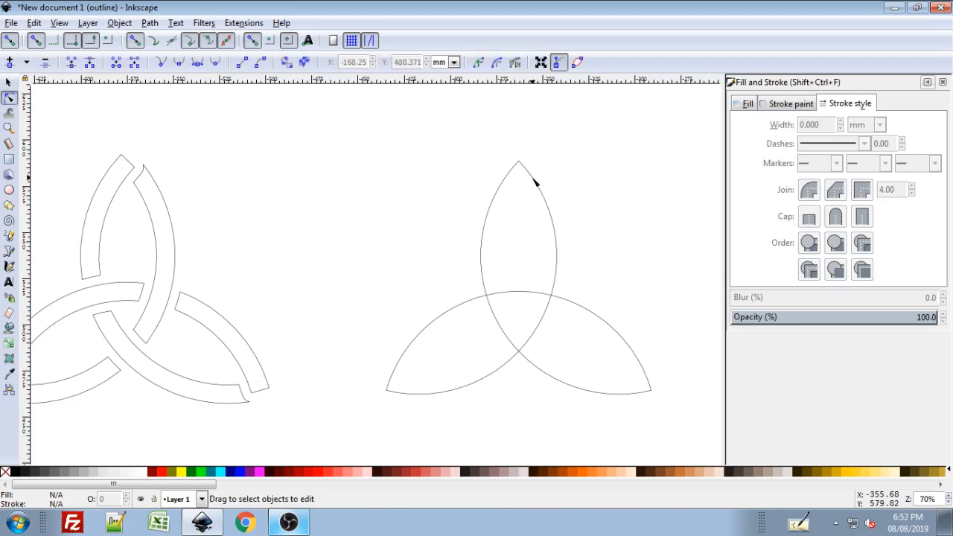
click(550, 215)
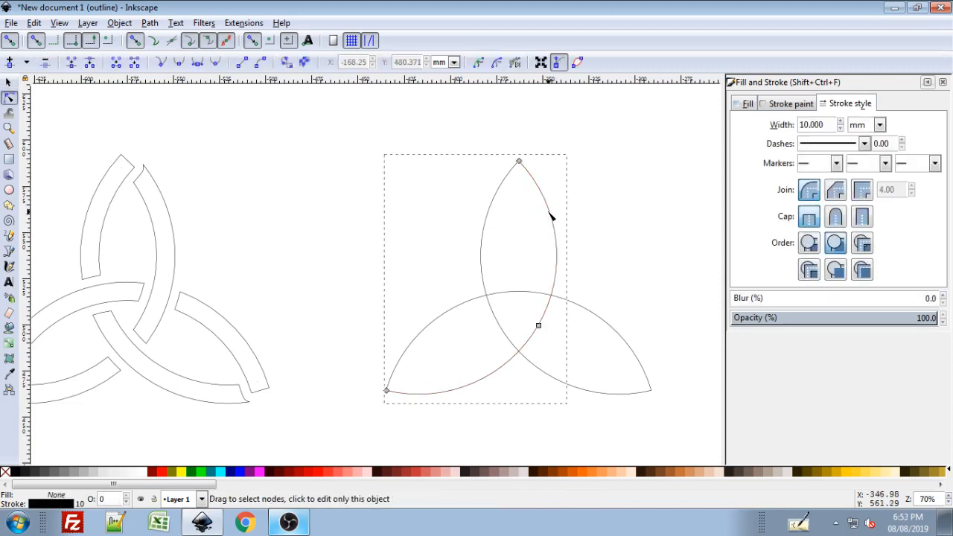
shift+click(502, 185)
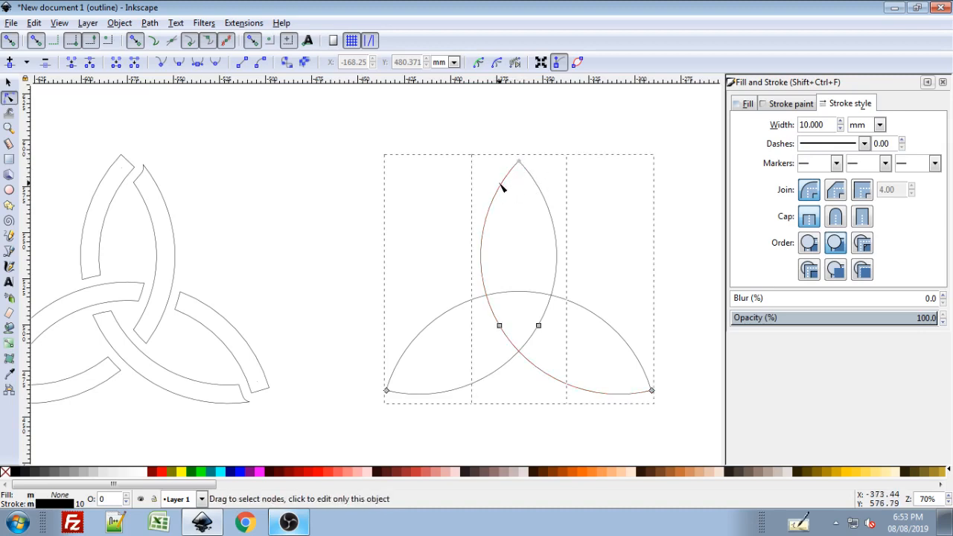
drag(483, 119, 544, 181)
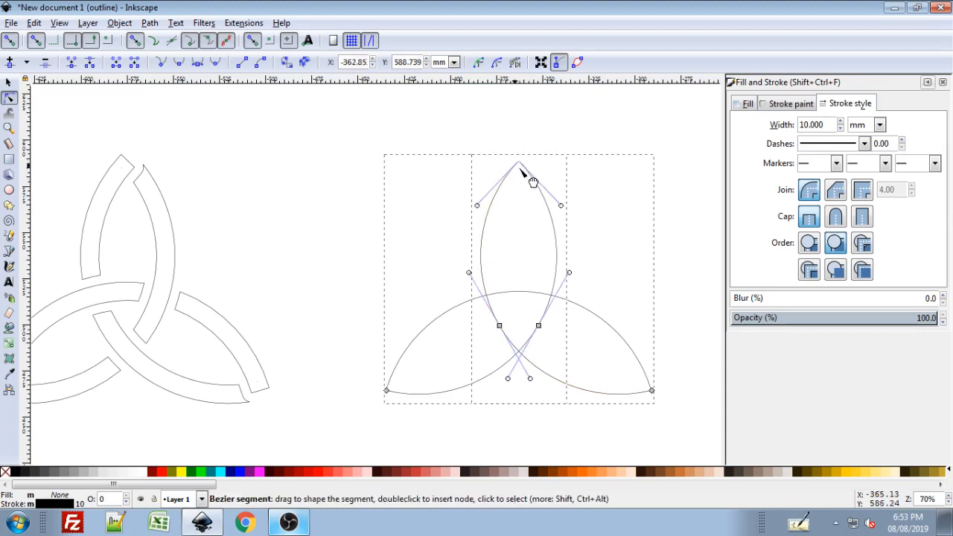
click(72, 65)
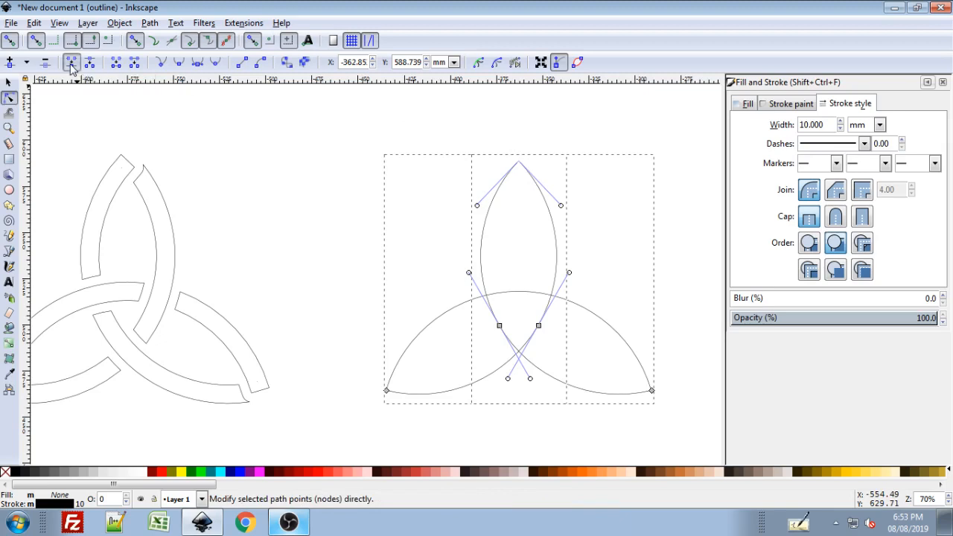
Step: Include the right figure's third arc in node editing and join the end nodes at the lower-left tip
click(406, 358)
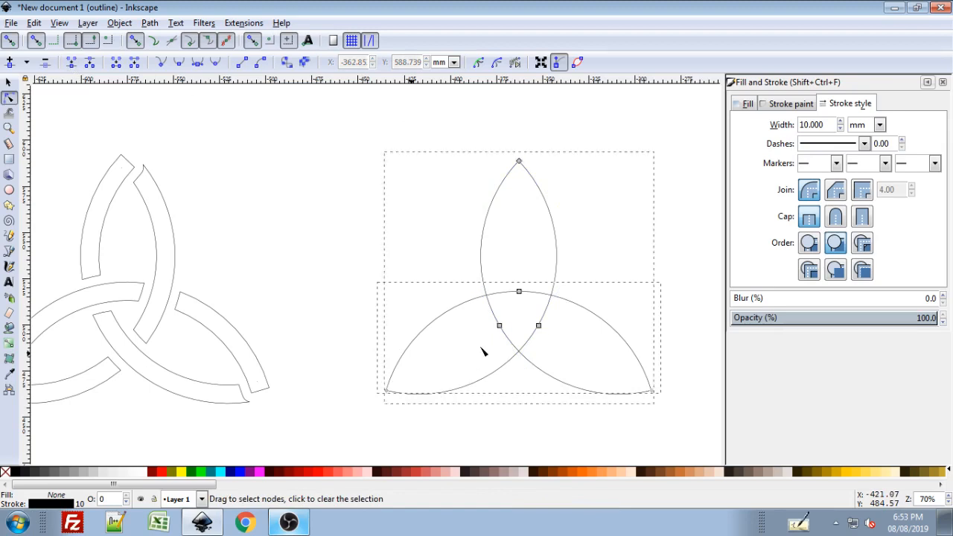
drag(344, 335, 412, 411)
click(71, 62)
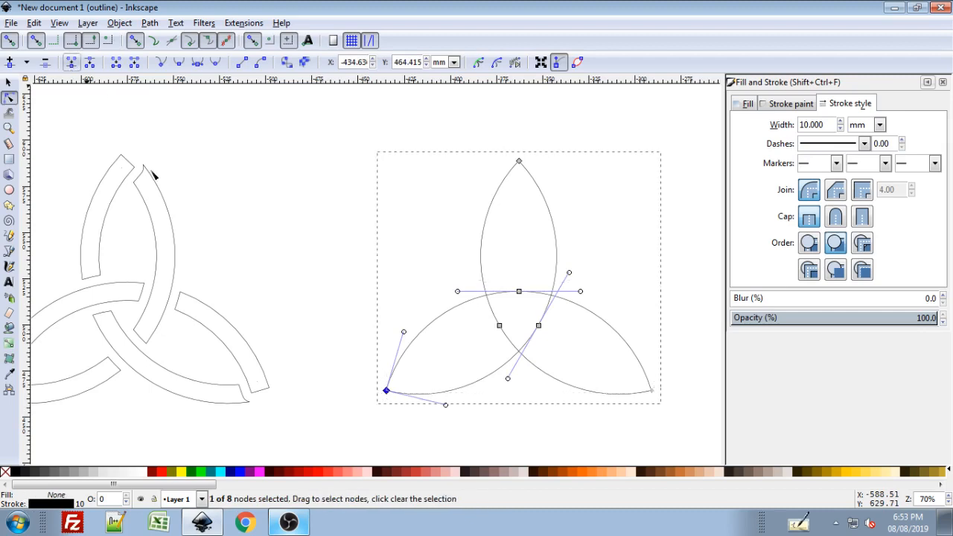
Step: Join the right figure's end nodes at the lower-right tip and return the canvas to normal display with nothing selected
click(610, 387)
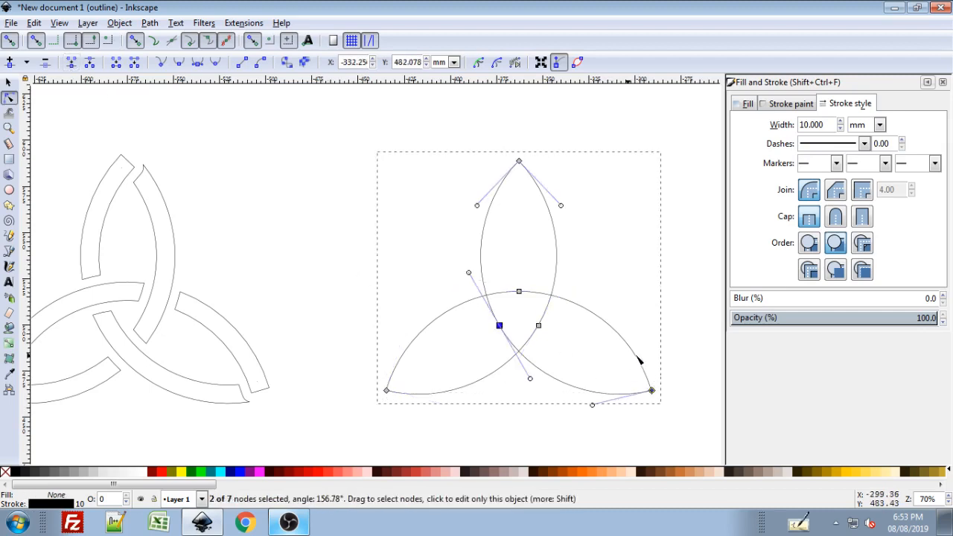
drag(681, 356, 633, 418)
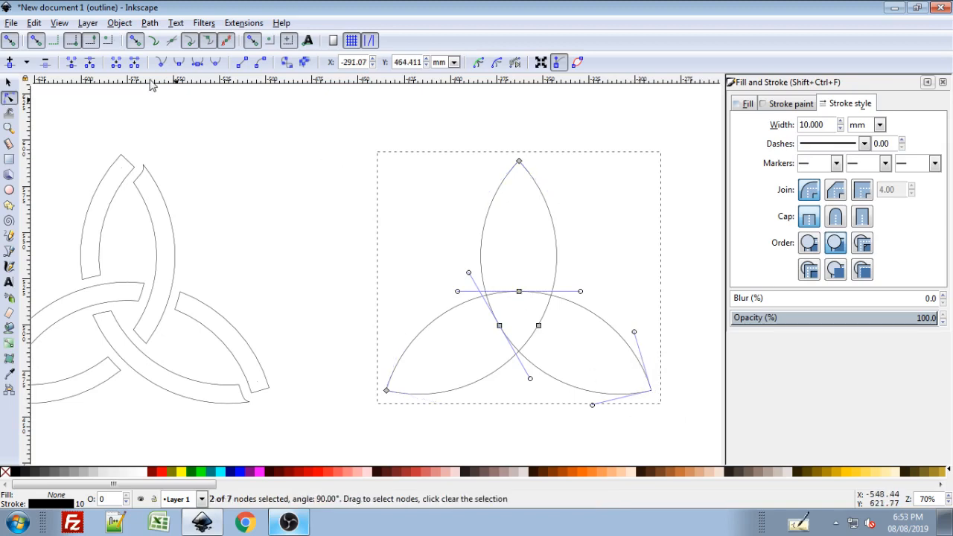
click(71, 62)
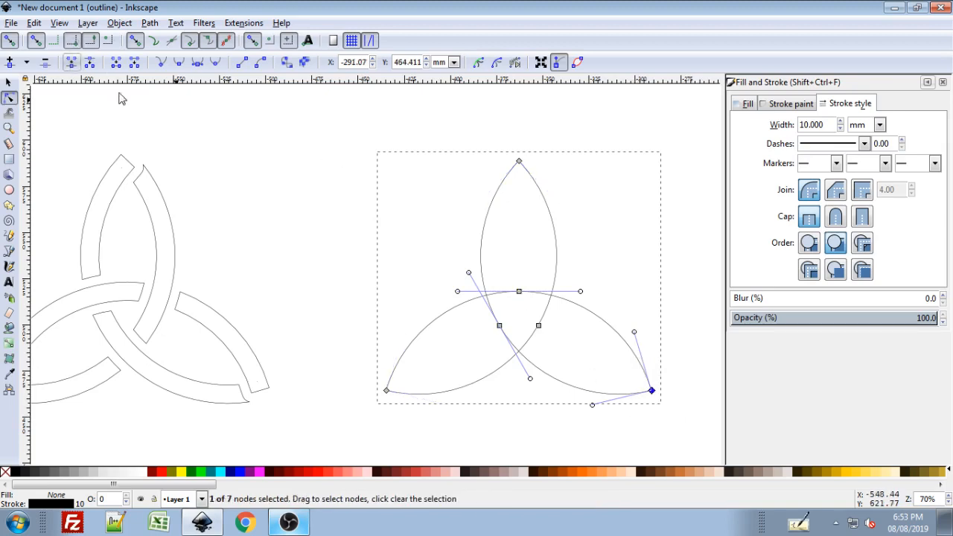
click(451, 142)
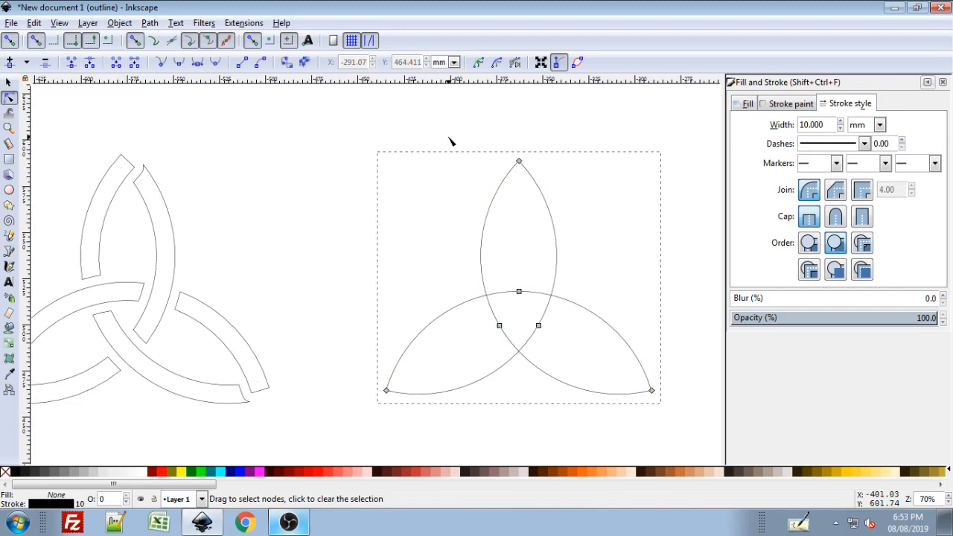
key(ctrl+KP_5)
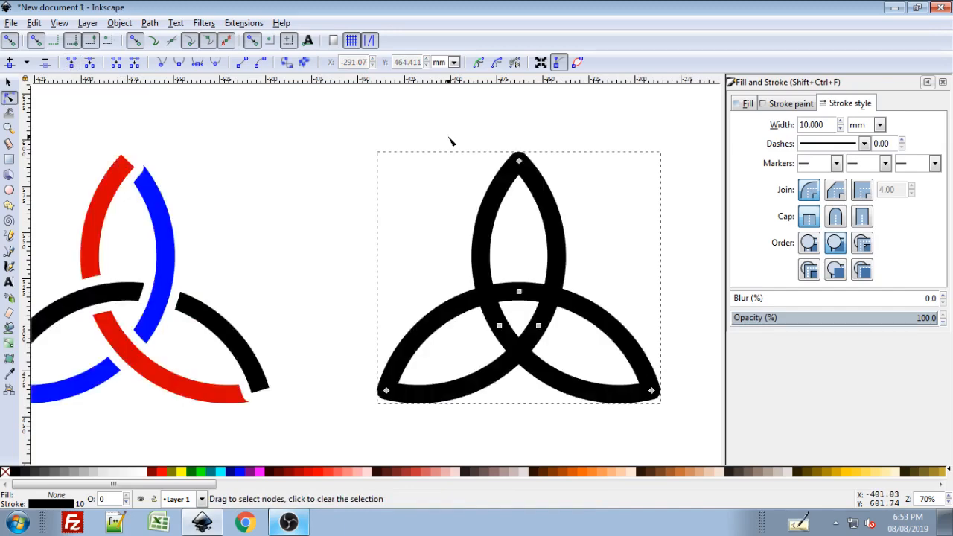
click(605, 235)
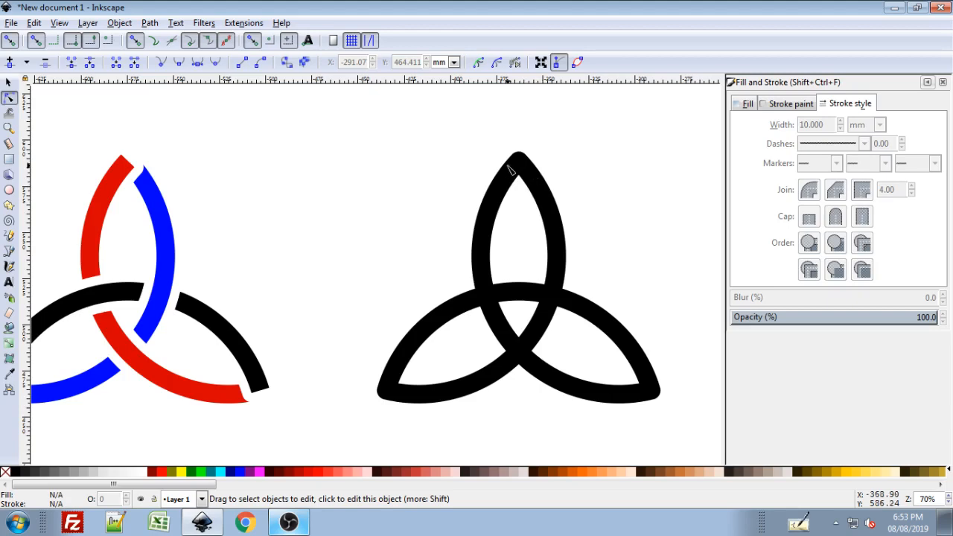
Step: Convert the stroke of the whole joined black figure to a path and switch the canvas to outline display mode
key(s)
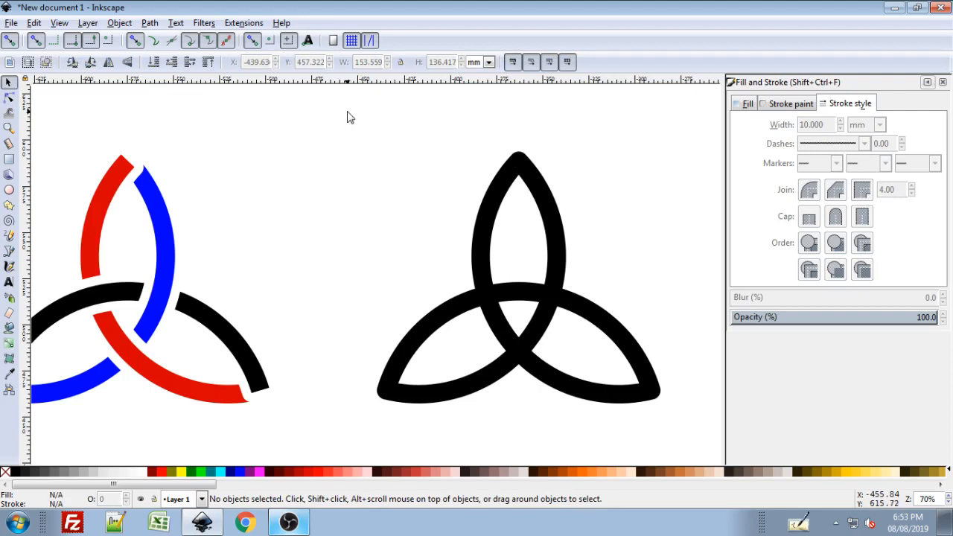
mouse_move(347, 112)
mouse_down()
mouse_move(599, 331)
mouse_move(681, 440)
mouse_up()
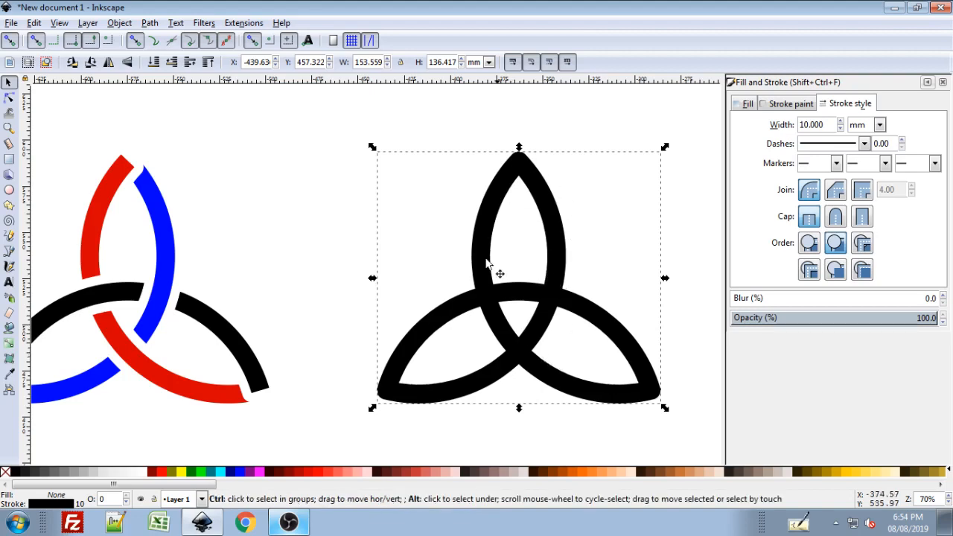
key(ctrl+alt+c)
key(ctrl+KP_5)
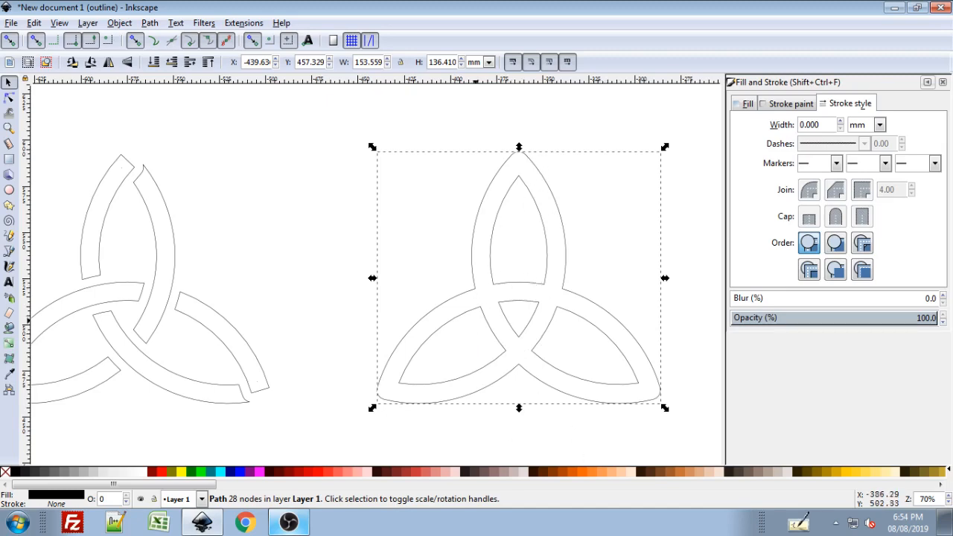
Step: Nudge the outlined figure slightly left and draw an ellipse with radii about 51 by 47 mm over its central crossings
scroll(540, 331, down, 1)
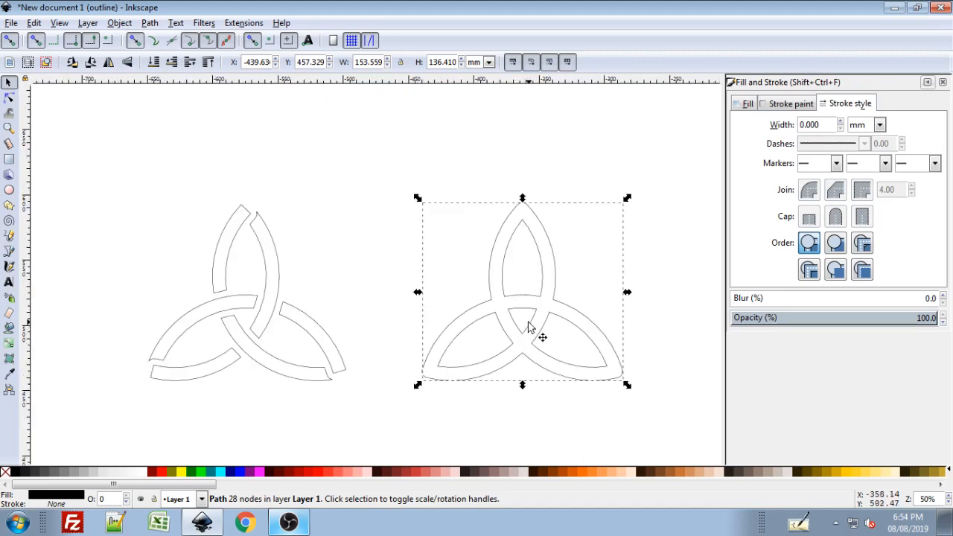
drag(455, 326, 517, 318)
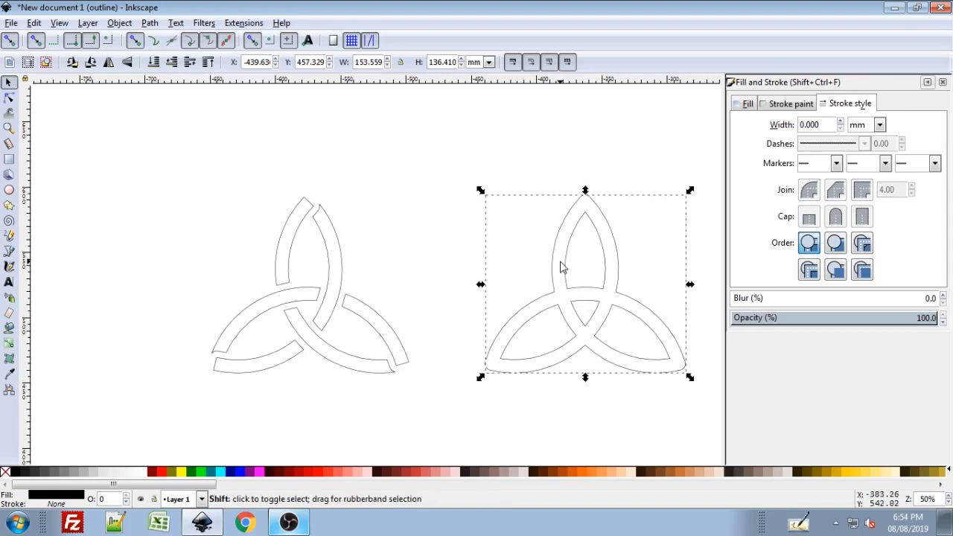
key(shift+Left)
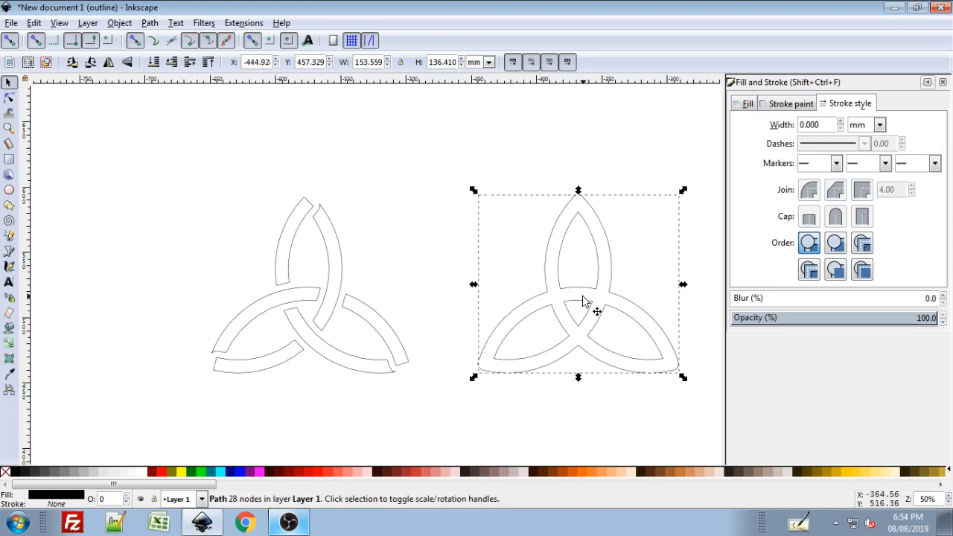
scroll(583, 304, up, 1)
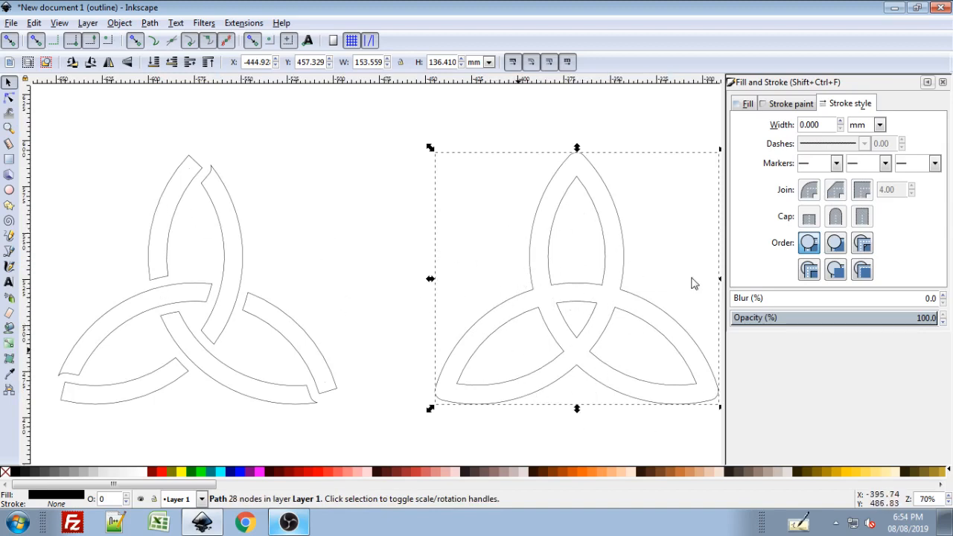
click(9, 190)
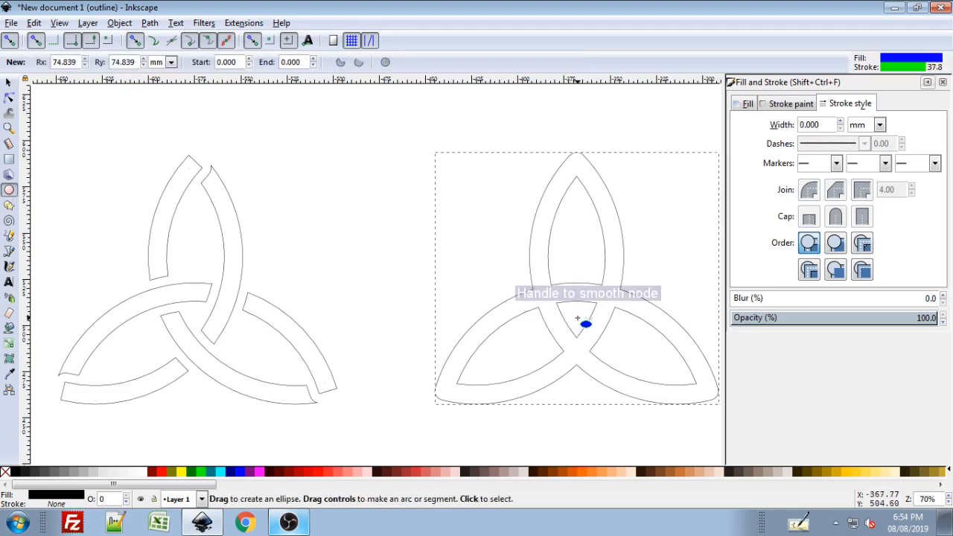
mouse_move(577, 318)
mouse_down()
mouse_move(540, 314)
mouse_move(499, 257)
mouse_move(516, 255)
mouse_move(502, 252)
mouse_move(510, 243)
mouse_move(493, 236)
mouse_up()
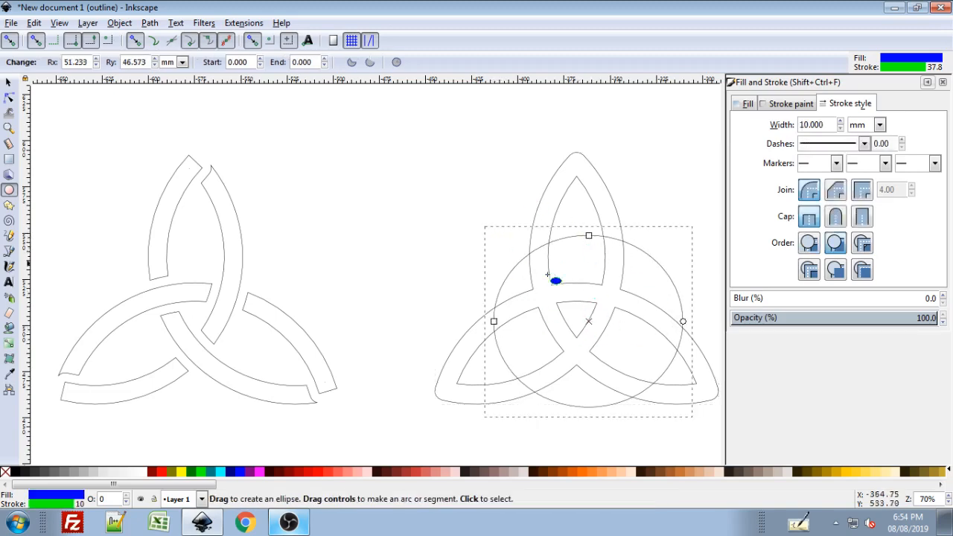
Step: Subtract the ellipse from the right figure's outlined path so that only its three tips remain
key(s)
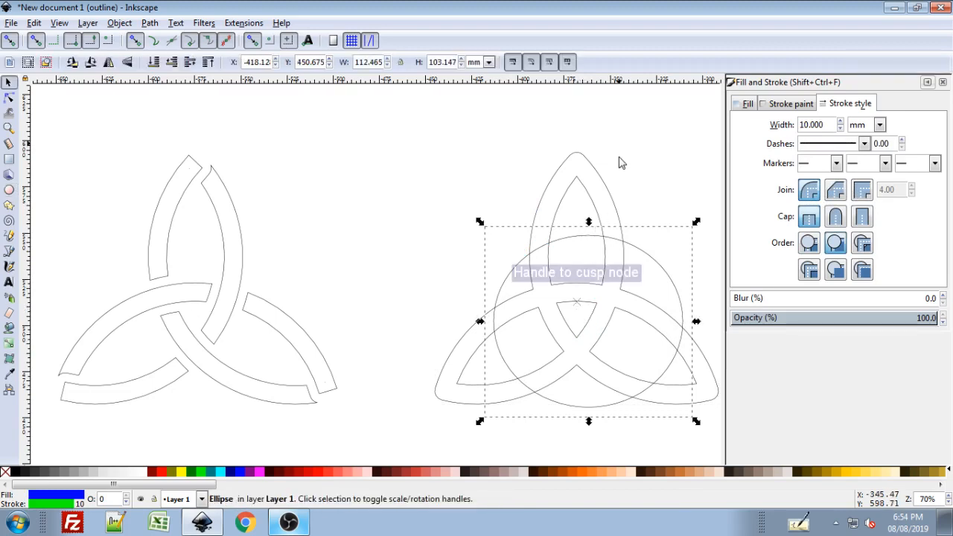
key(shift)
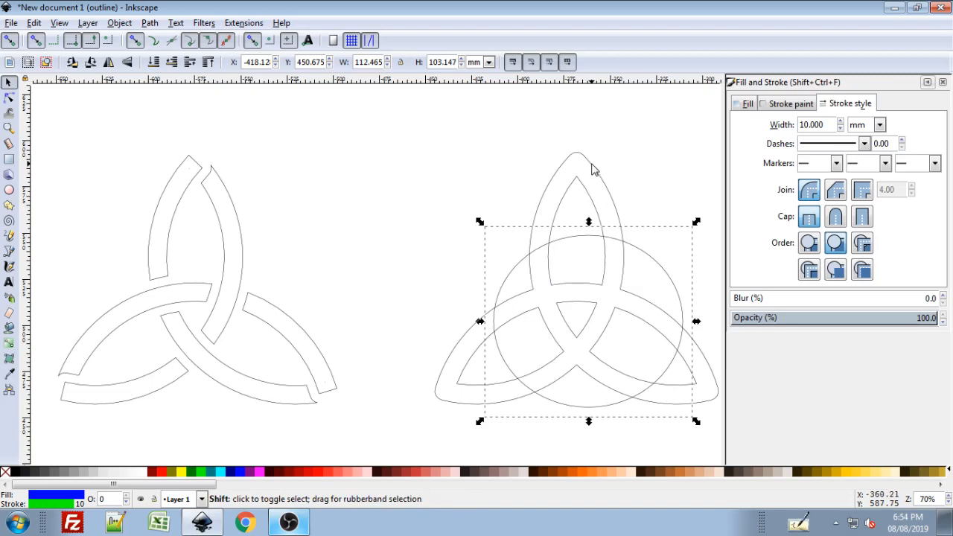
shift+click(591, 169)
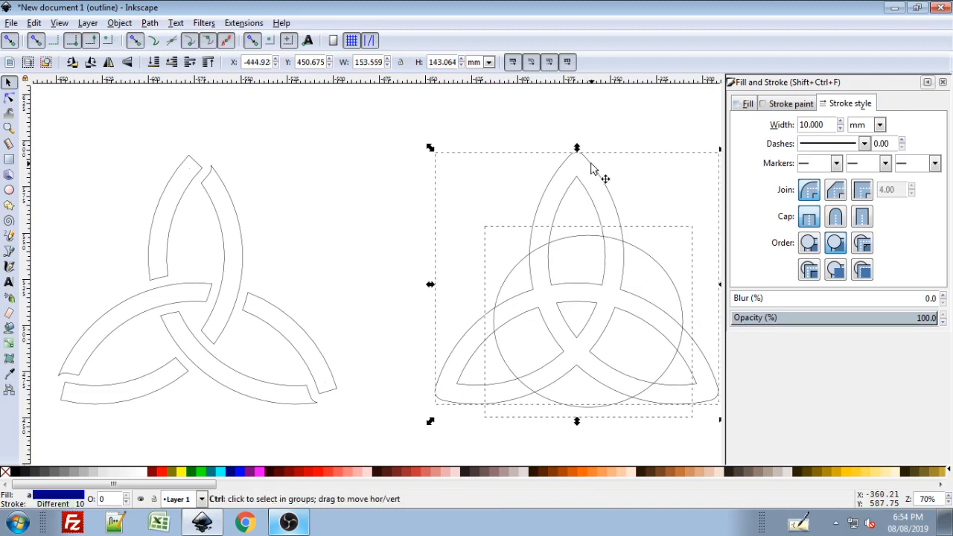
key(ctrl+minus)
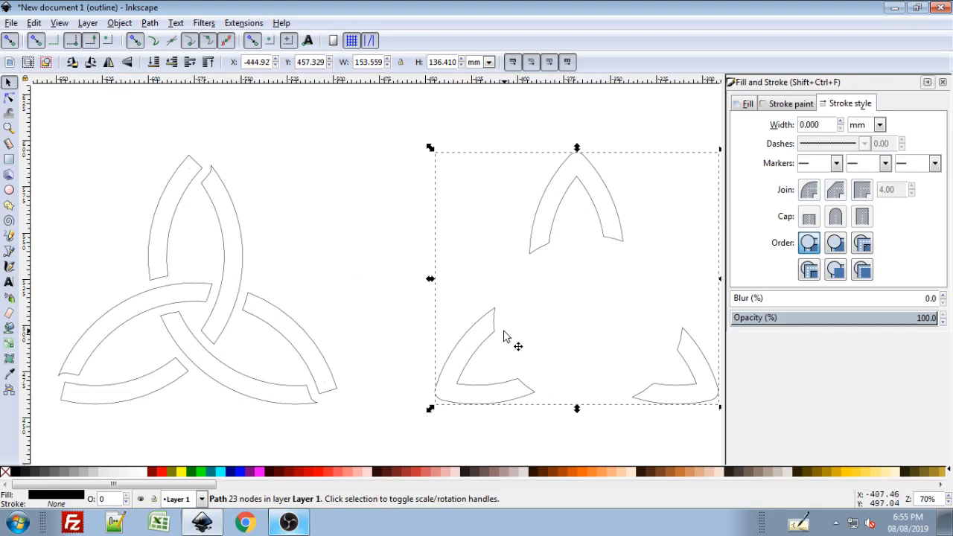
Step: Nudge the three-tip path left in large increments until it lines up exactly over the cut arcs of the left figure
key(shift+Left)
key(shift+Left)
key(shift+Left)
key(shift+Left)
key(shift+Left)
key(shift+Left)
key(shift+Left)
key(shift+Left)
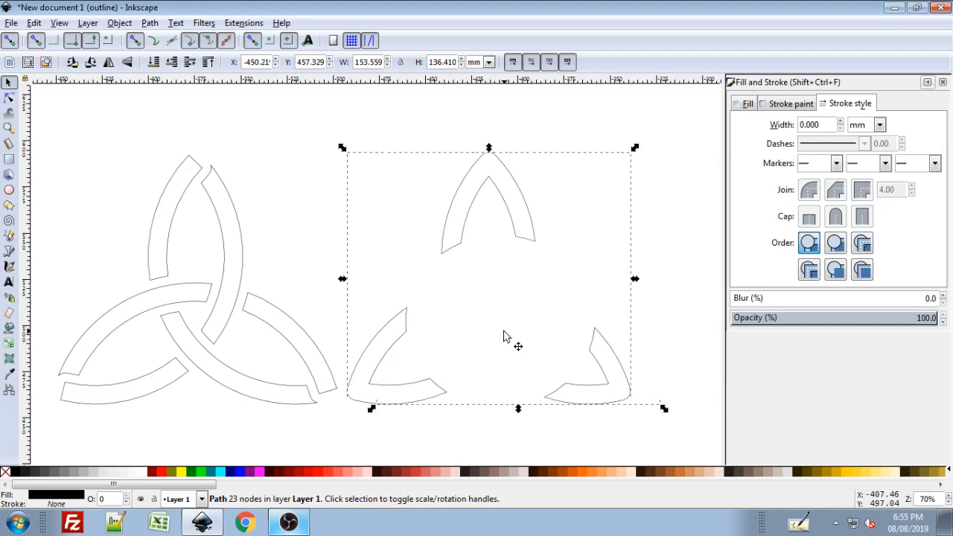
key(shift+Left)
key(shift+Left)
key(shift+Left)
key(shift+Left)
key(shift+Left)
key(shift+Left)
key(shift+Left)
key(shift+Left)
key(shift+Left)
key(shift+Left)
key(shift+Left)
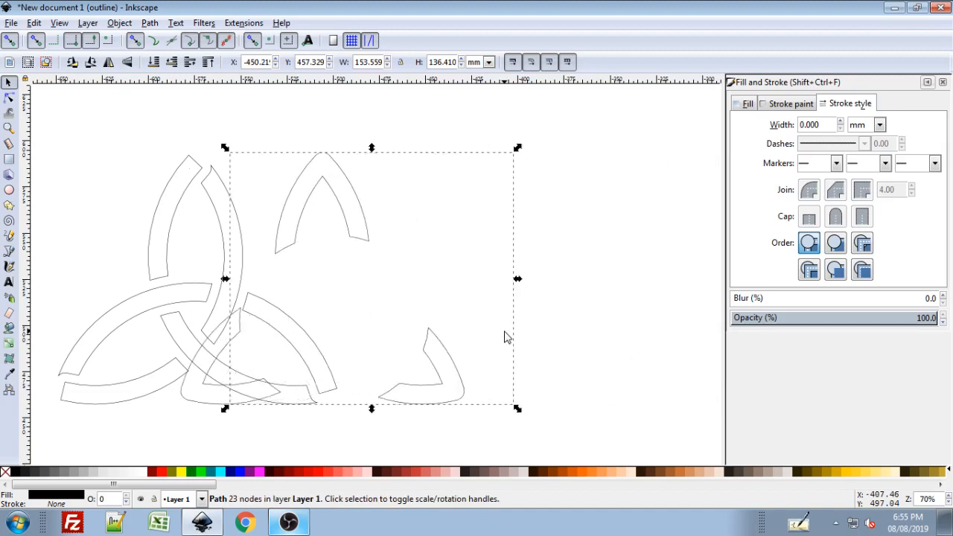
key(shift+Left)
key(shift+Left)
key(shift+Left)
key(shift+Left)
key(shift+Left)
key(shift+Left)
key(shift+Left)
key(shift+Left)
key(shift+Left)
key(shift+Left)
key(shift+Left)
key(shift+Left)
key(shift+Left)
key(shift+Left)
key(shift+Left)
key(shift+Left)
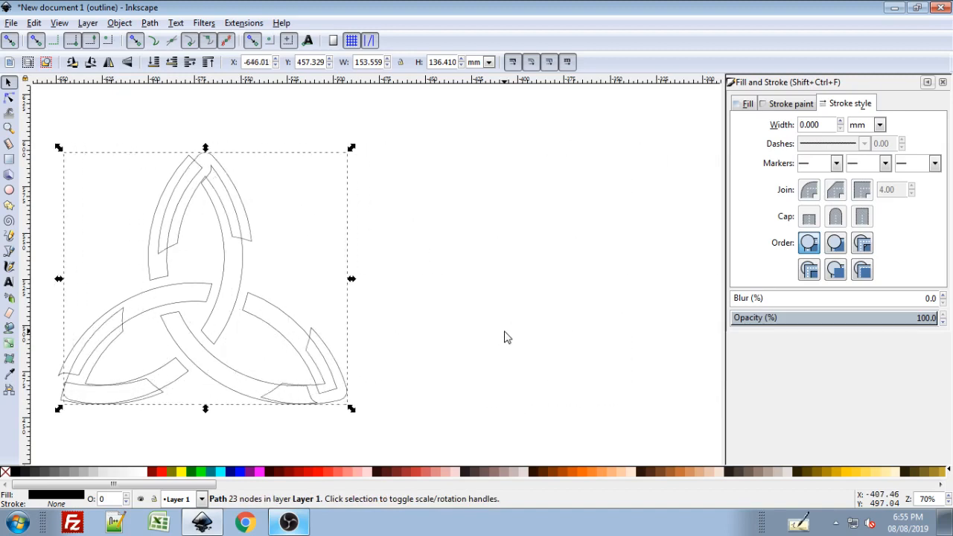
key(shift+Left)
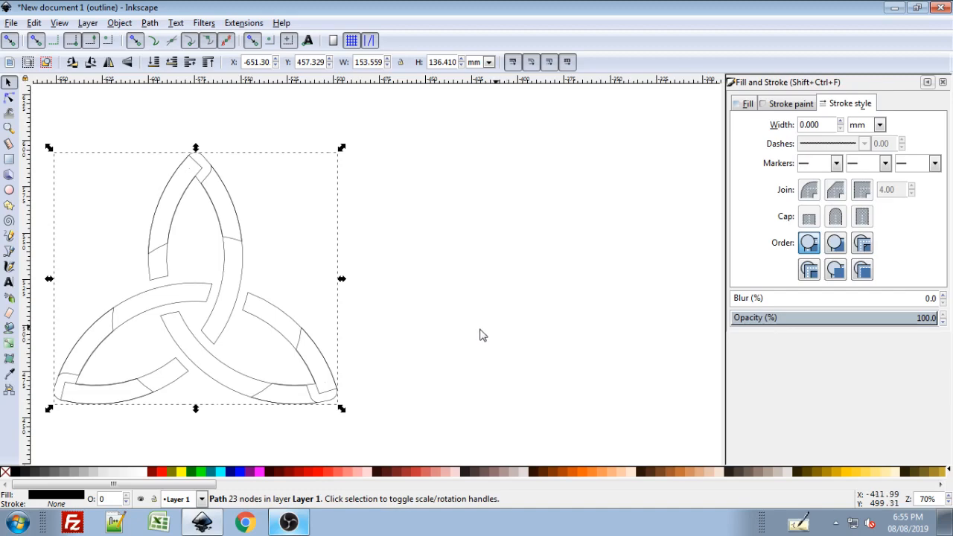
Step: Unite the three cut arcs and the tip path into one path and return the canvas to normal display mode
mouse_move(480, 334)
mouse_down()
mouse_move(493, 323)
mouse_move(630, 335)
mouse_up()
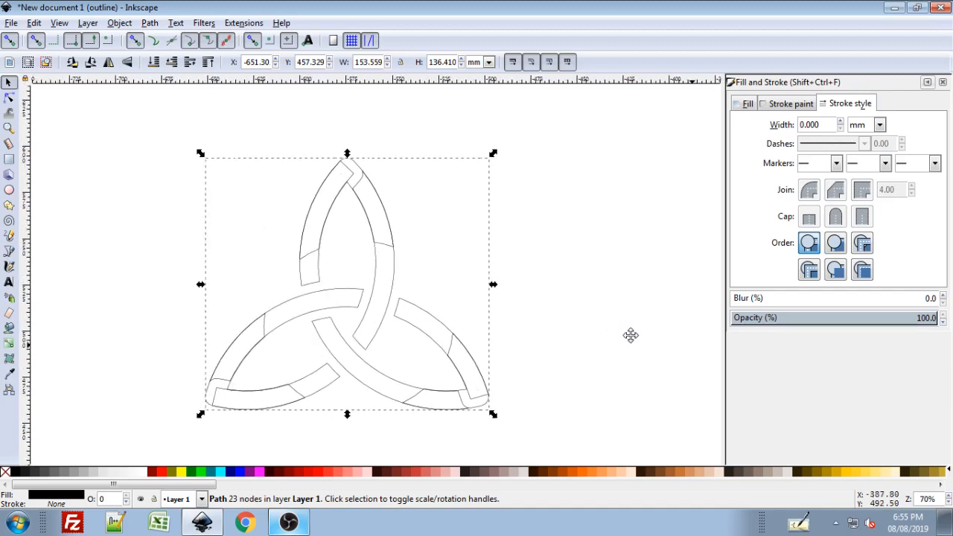
drag(149, 112, 514, 447)
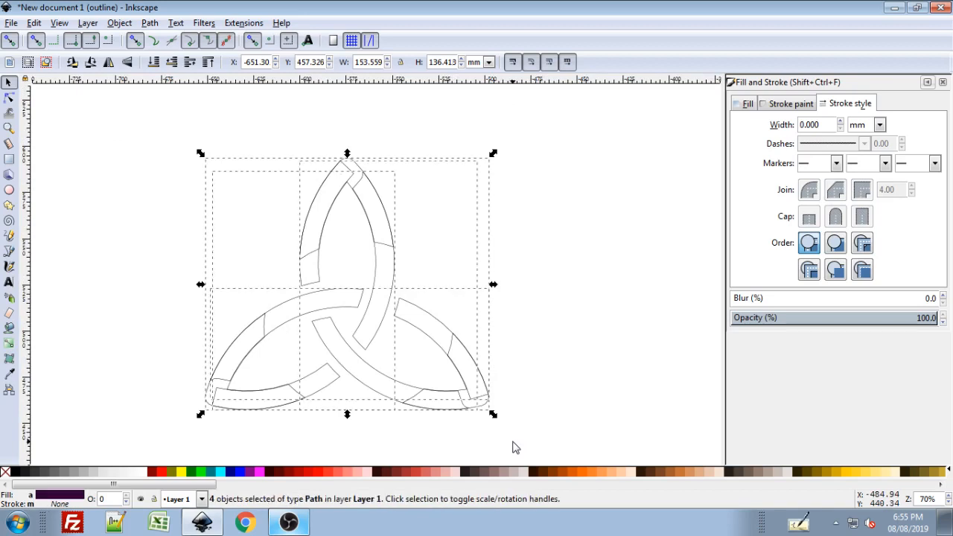
key(ctrl)
key(ctrl+plus)
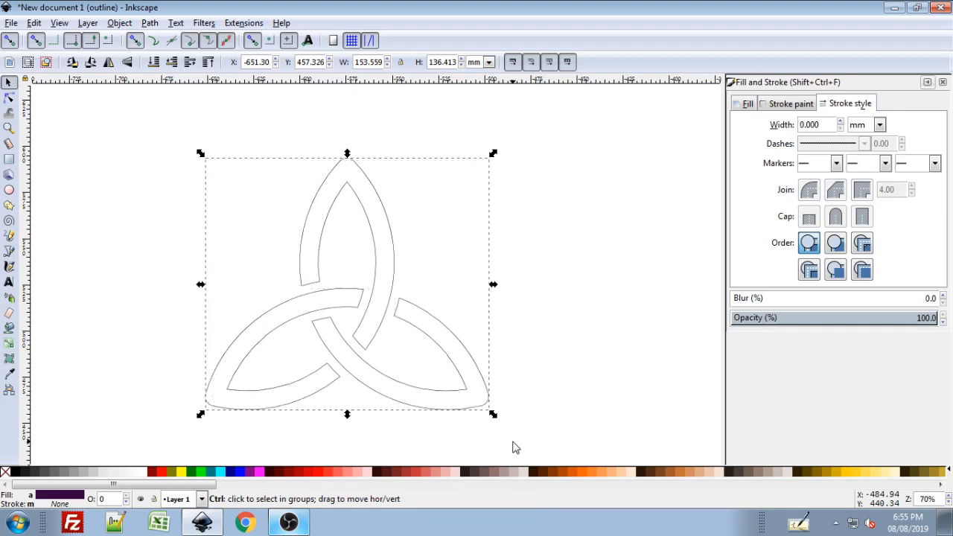
key(ctrl)
key(ctrl+KP_5)
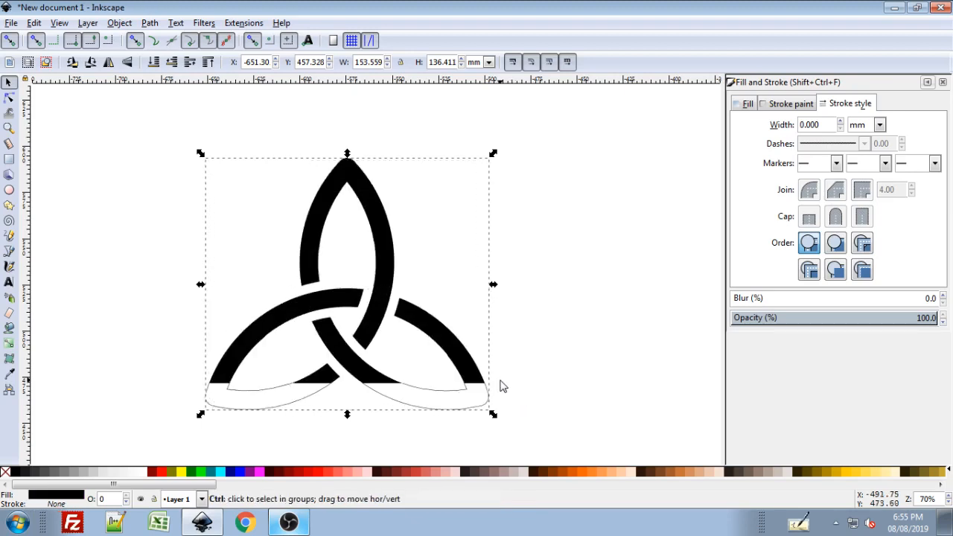
Step: Give the united knot an orange fill and a black stroke
click(585, 471)
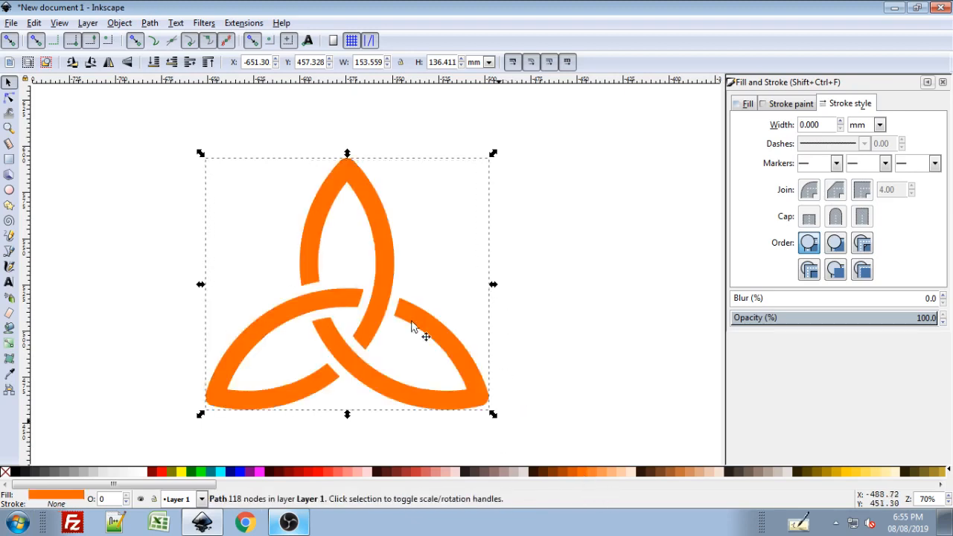
click(404, 472)
click(585, 471)
shift+click(19, 476)
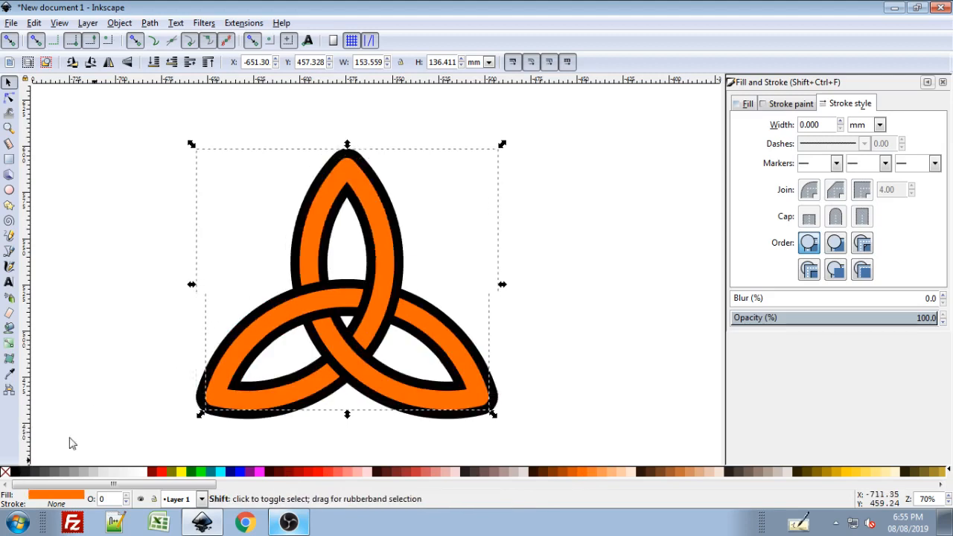
Step: Move the orange knot over beside the existing orange knot above the page, just to its left
scroll(355, 320, down, 2)
scroll(356, 320, down, 2)
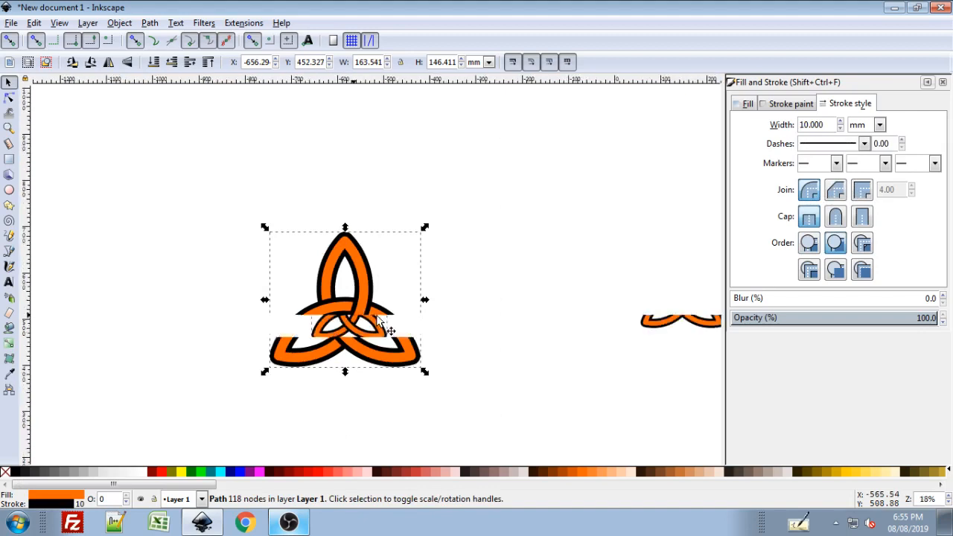
scroll(533, 316, right, 3)
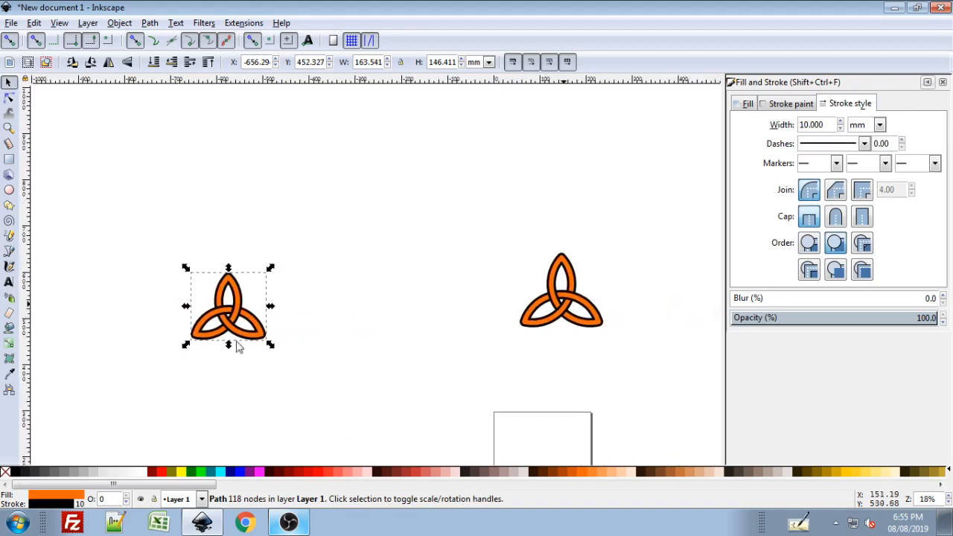
drag(255, 340, 369, 343)
scroll(504, 311, up, 1)
scroll(504, 312, up, 1)
scroll(549, 342, up, 1)
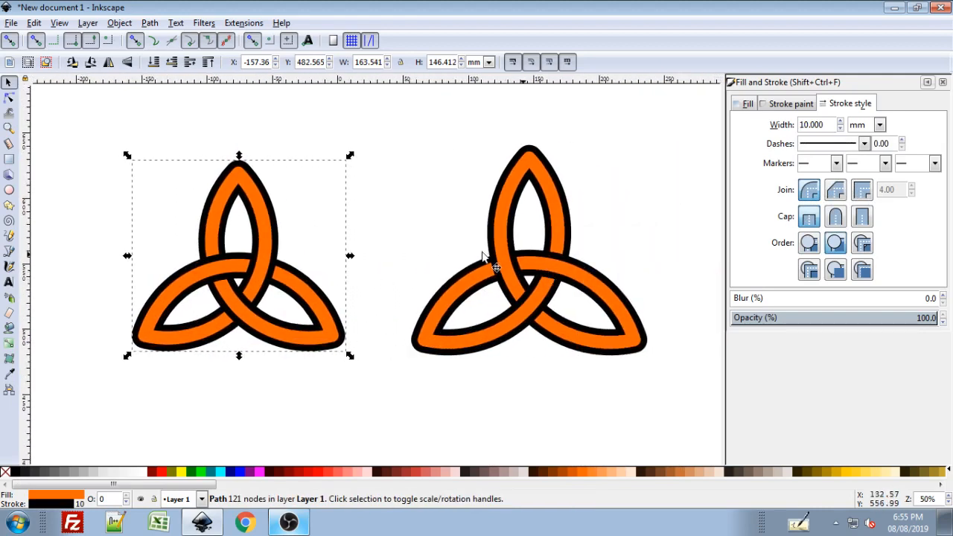